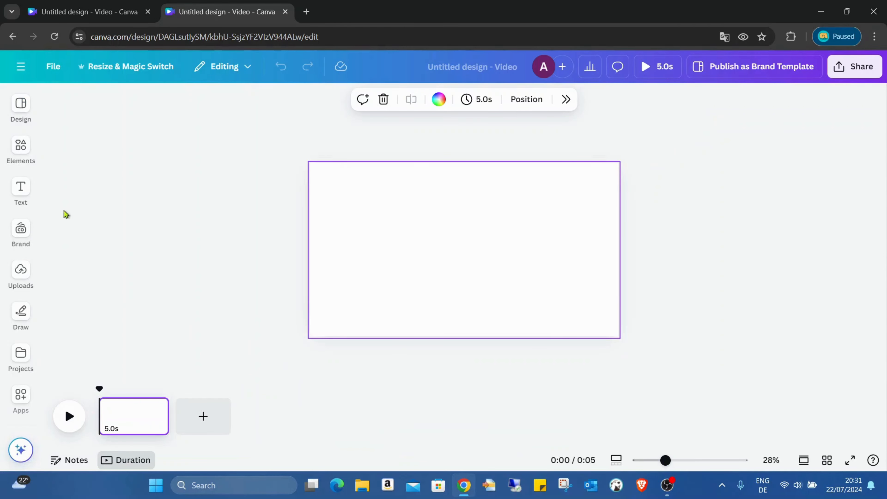
Open the Elements library to reach the recently used media
click(30, 155)
Add the recently used beach photo and resize it to fill the page
click(86, 198)
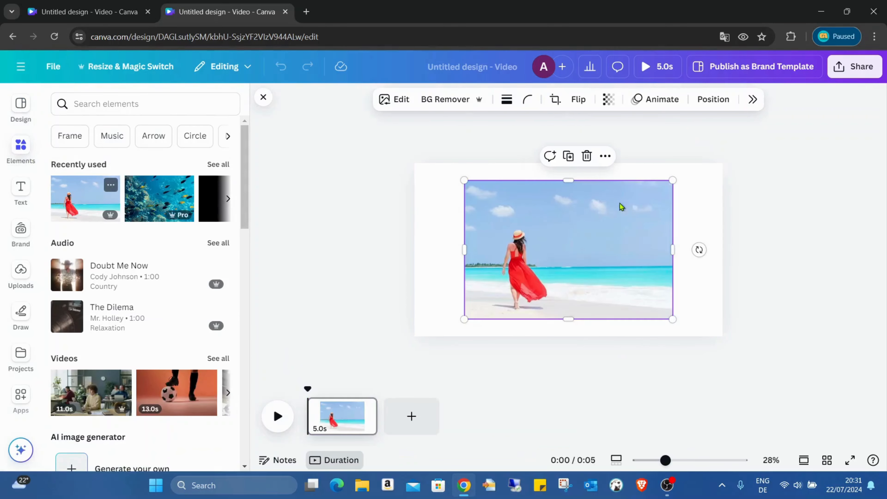
drag(530, 240, 482, 189)
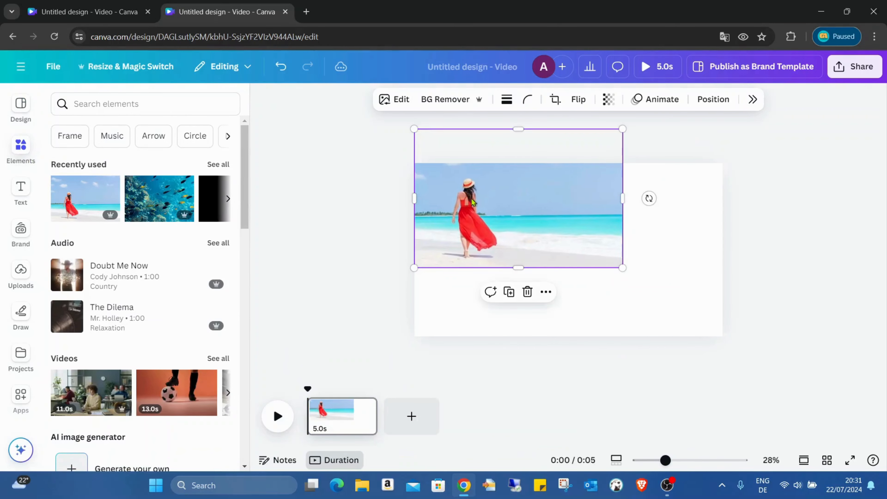
drag(623, 266, 724, 322)
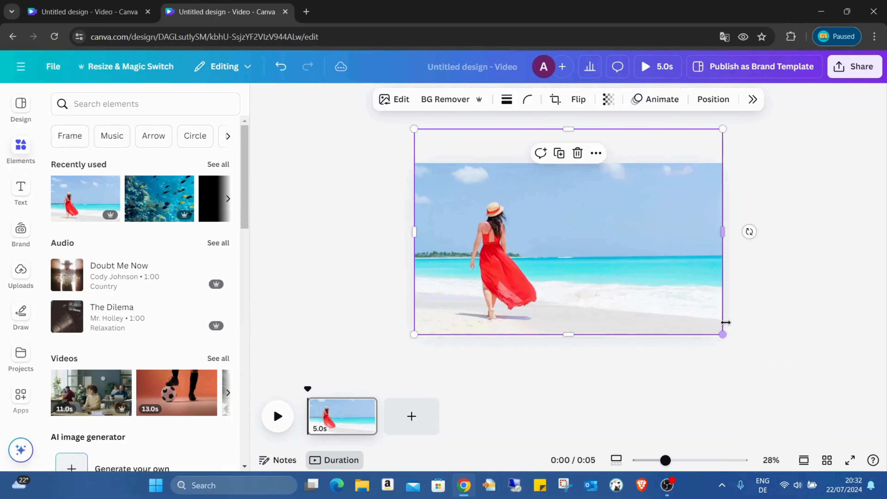
mouse_move(654, 225)
mouse_down()
mouse_move(650, 245)
mouse_move(651, 220)
mouse_move(652, 227)
mouse_up()
click(769, 267)
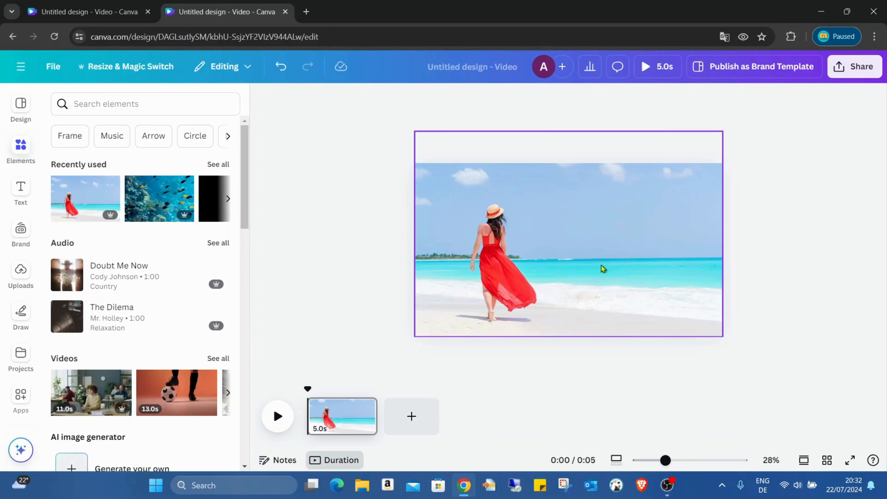
click(634, 259)
drag(634, 259, 633, 270)
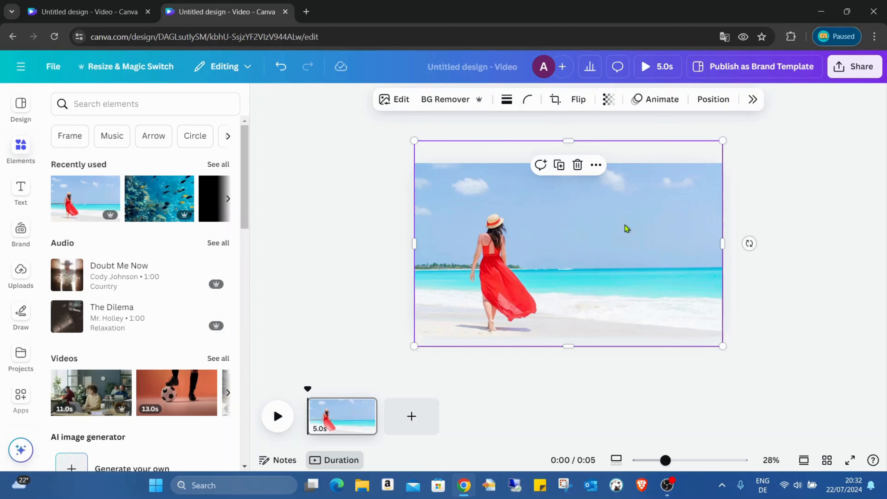
click(778, 293)
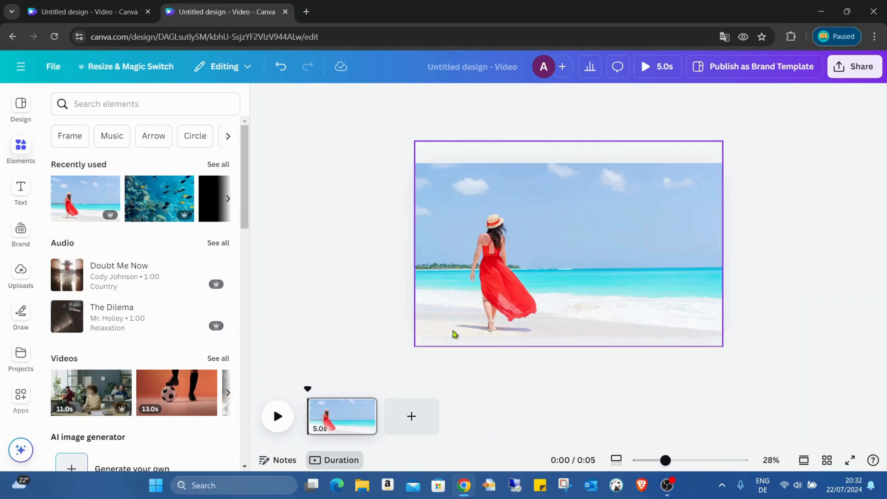
Duplicate the photo, align the copy over it, and crop it to the page's left half
click(483, 219)
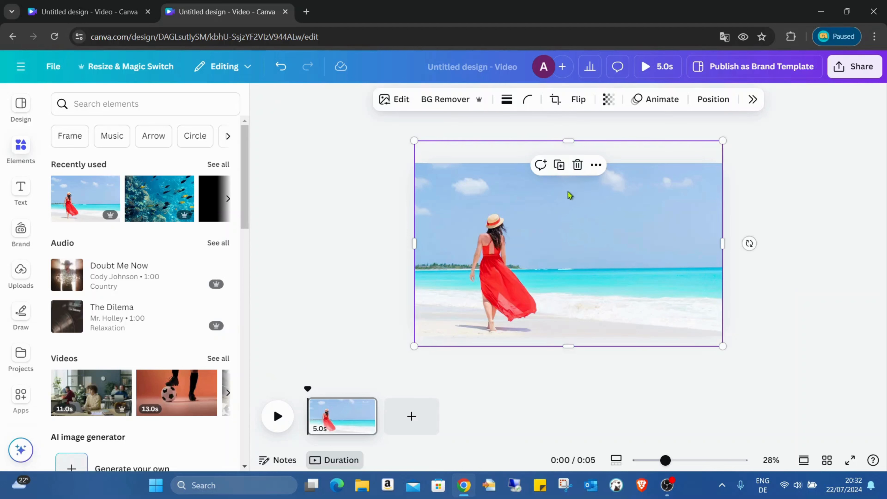
click(559, 166)
drag(557, 183, 449, 274)
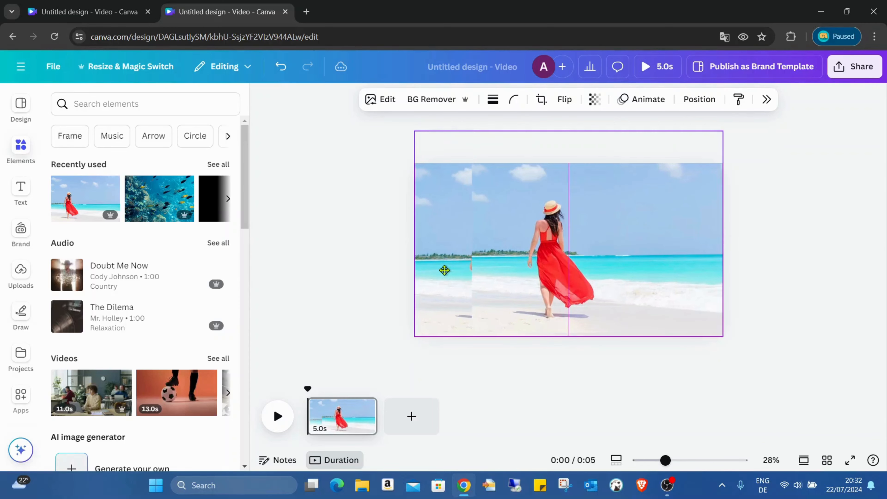
mouse_move(535, 264)
mouse_down()
mouse_move(507, 260)
mouse_move(546, 256)
mouse_move(547, 266)
mouse_up()
click(547, 265)
drag(650, 247, 595, 249)
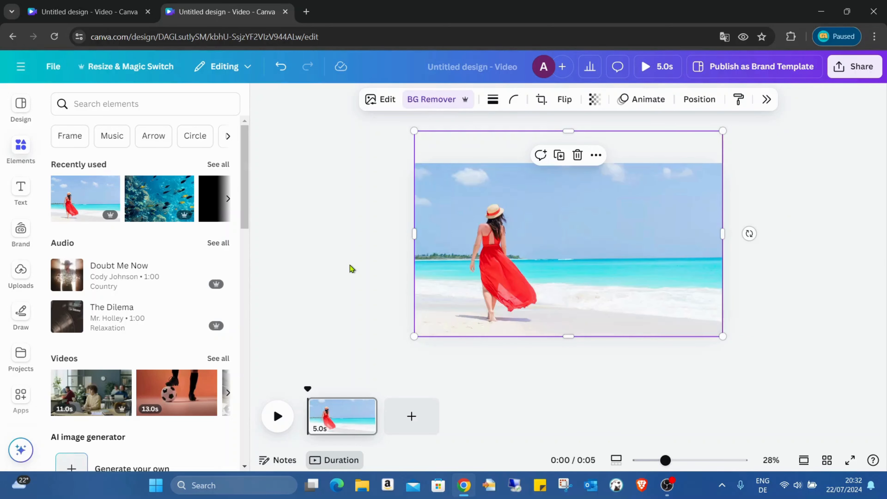
drag(722, 235, 562, 234)
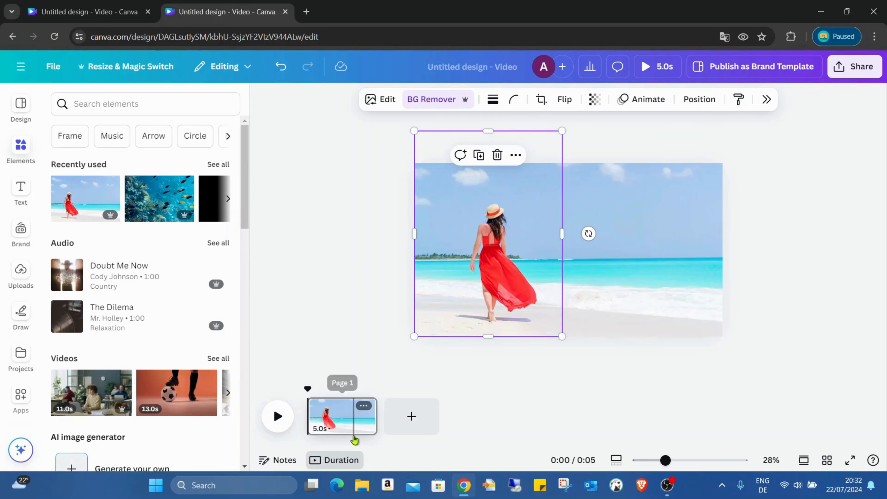
Change the page duration from 5.0s to 10 seconds
click(353, 428)
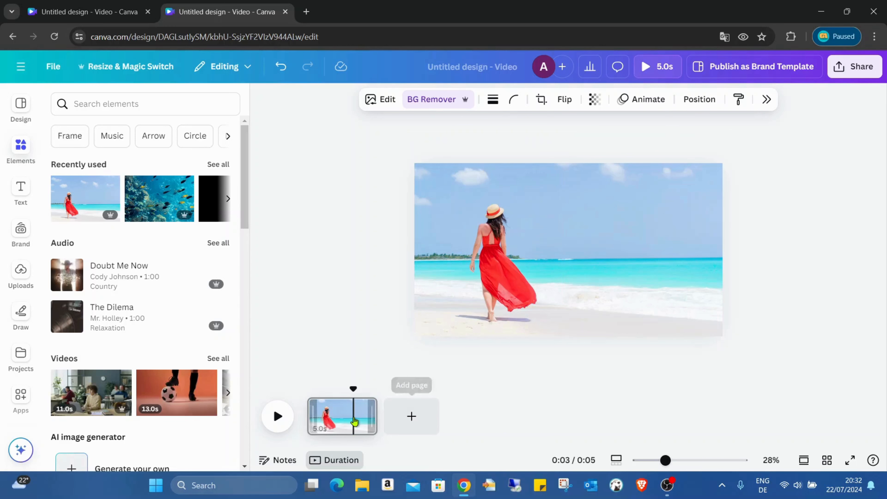
click(361, 416)
click(613, 101)
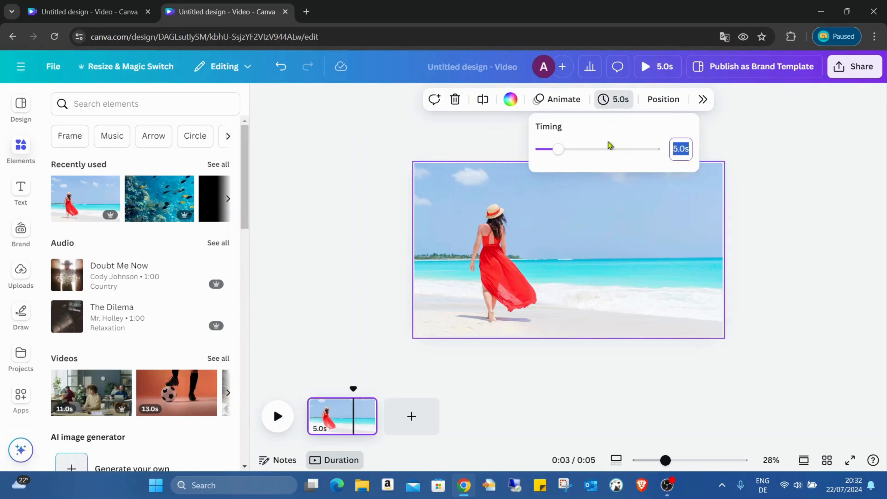
key(BackSpace)
text(10)
key(Return)
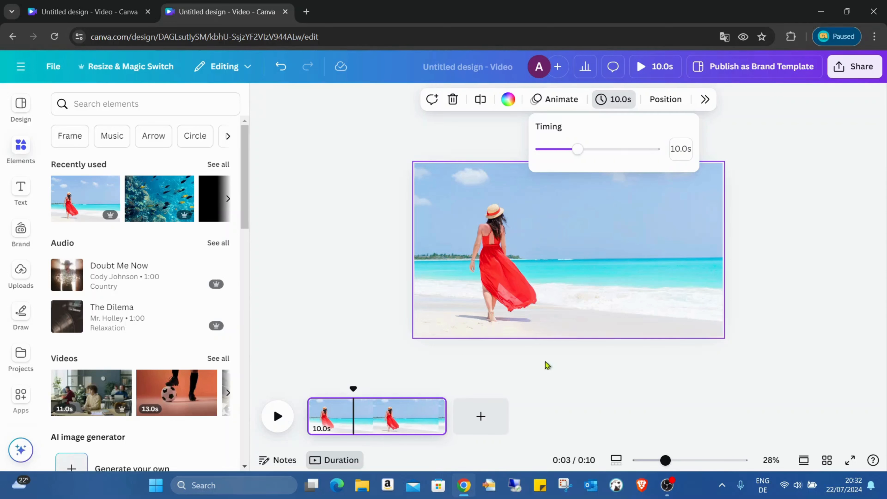
click(625, 368)
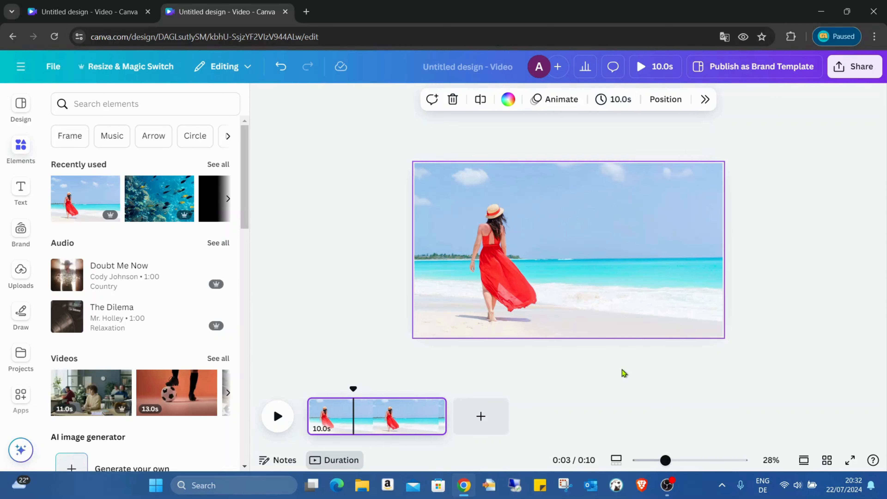
Duplicate the 10-second beach page, undoing an accidental page deletion first
right_click(417, 415)
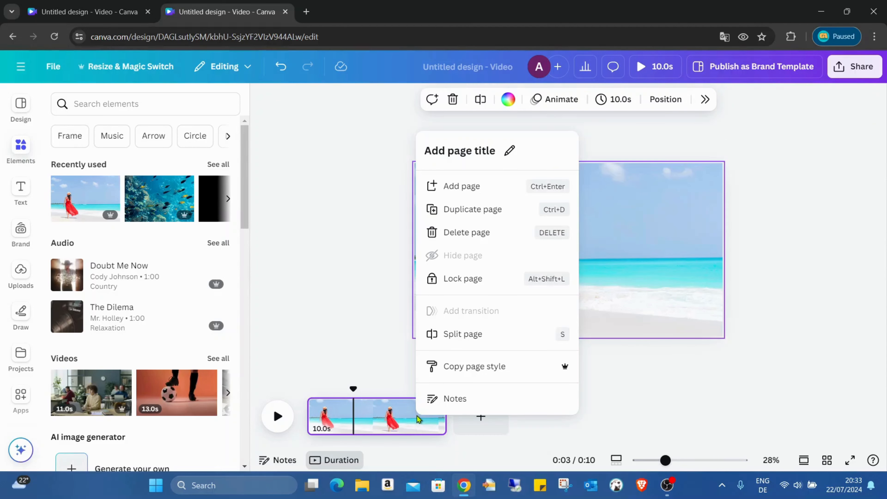
click(506, 237)
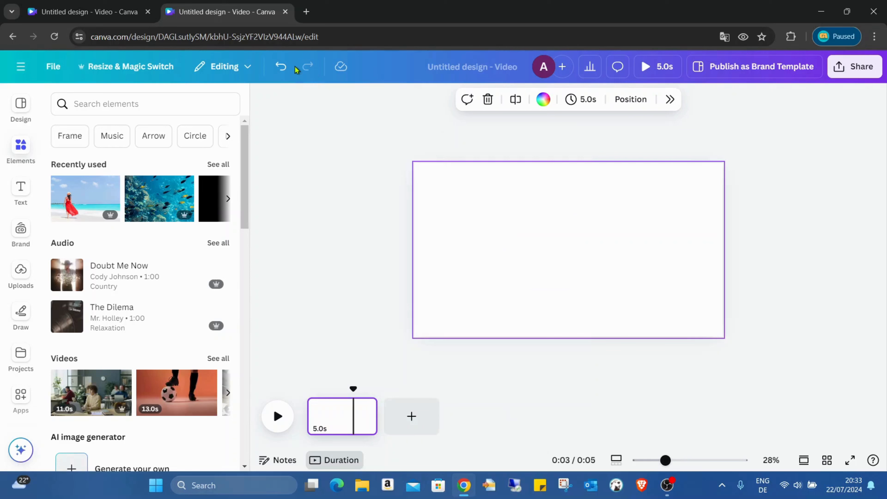
click(281, 66)
right_click(409, 421)
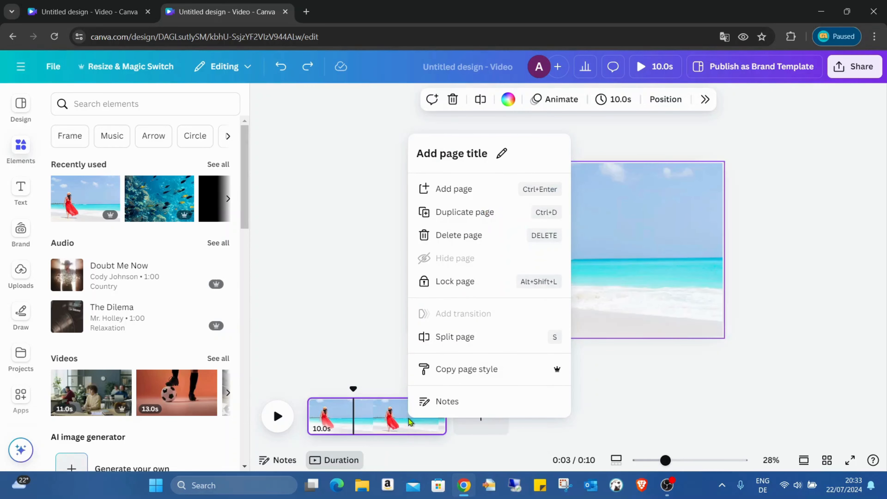
click(454, 213)
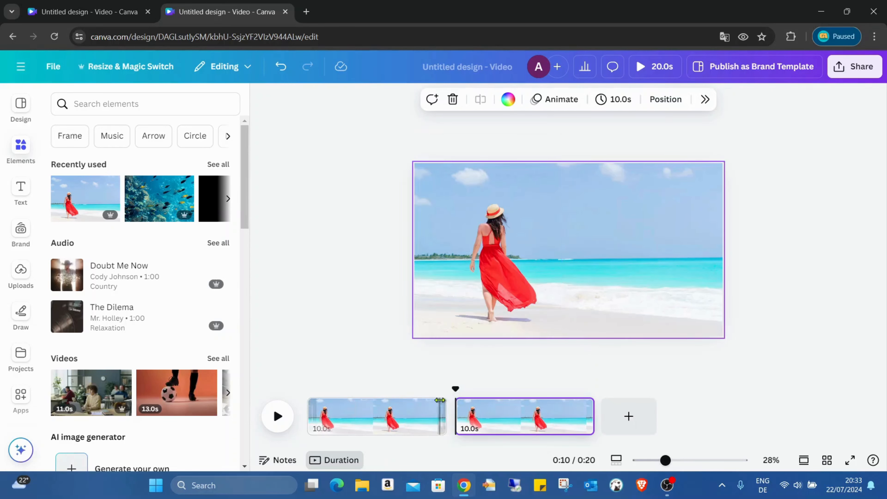
mouse_move(458, 413)
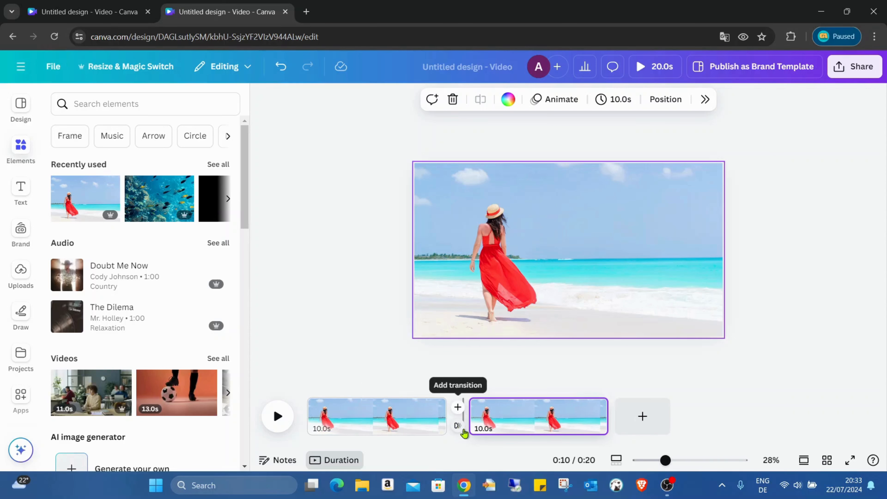
Apply a Match & Move transition between the two pages with a 5-second duration
click(457, 426)
click(742, 290)
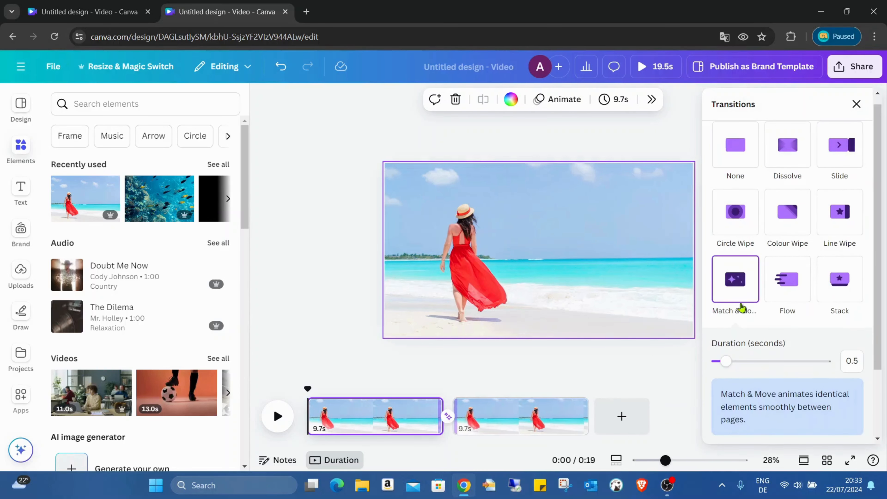
click(730, 363)
drag(730, 363, 884, 360)
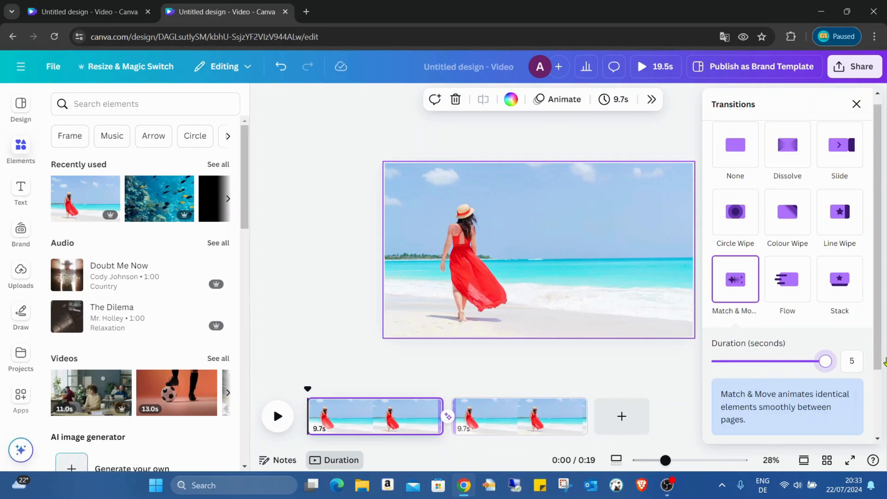
click(572, 364)
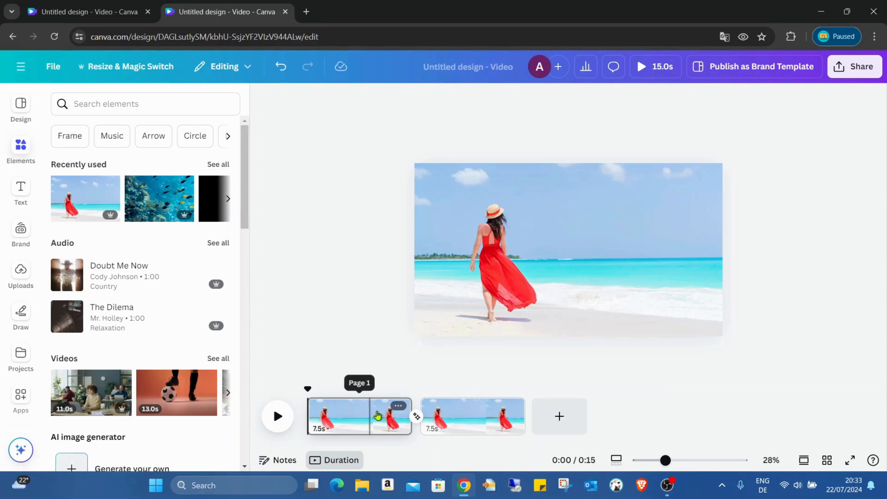
Desaturate the first page's beach photo fully to greyscale in Adjust
click(378, 415)
click(690, 215)
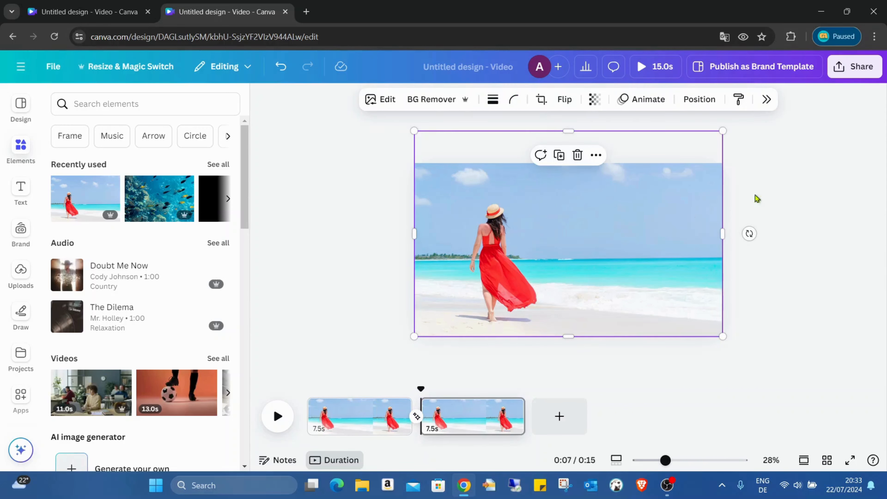
click(384, 102)
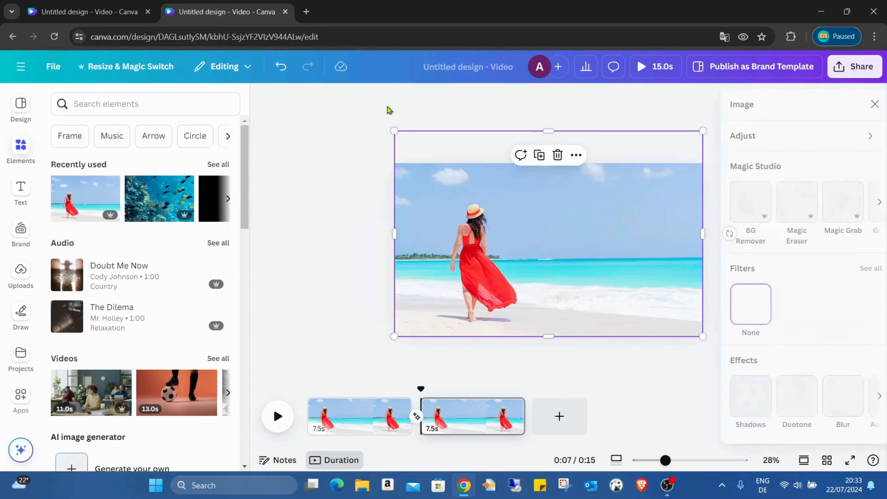
click(763, 139)
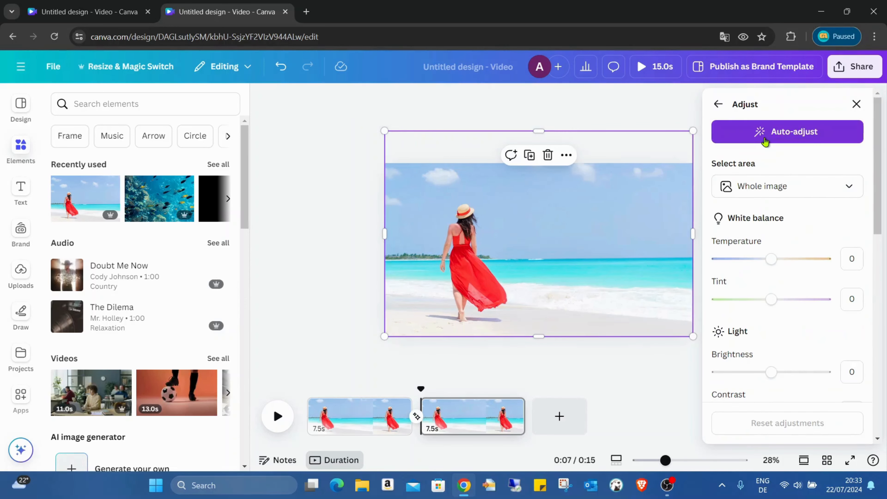
scroll(799, 211, down, 2)
scroll(799, 211, down, 9)
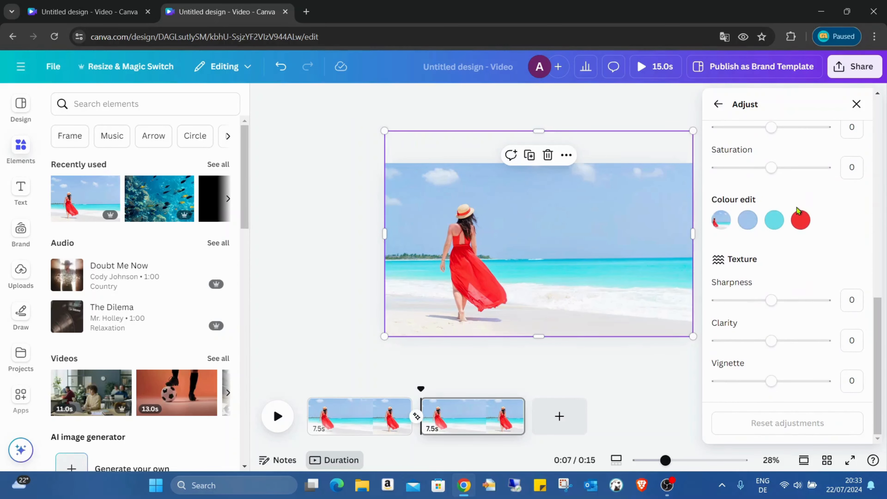
scroll(779, 245, up, 3)
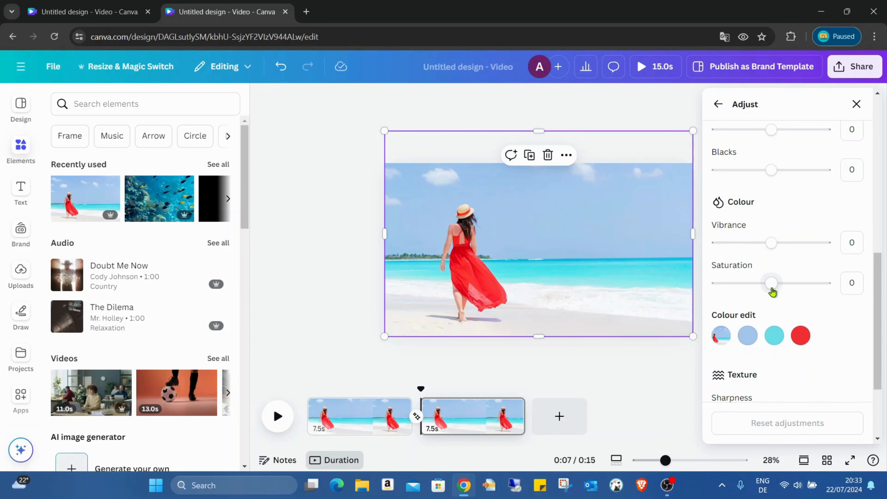
drag(773, 287, 691, 300)
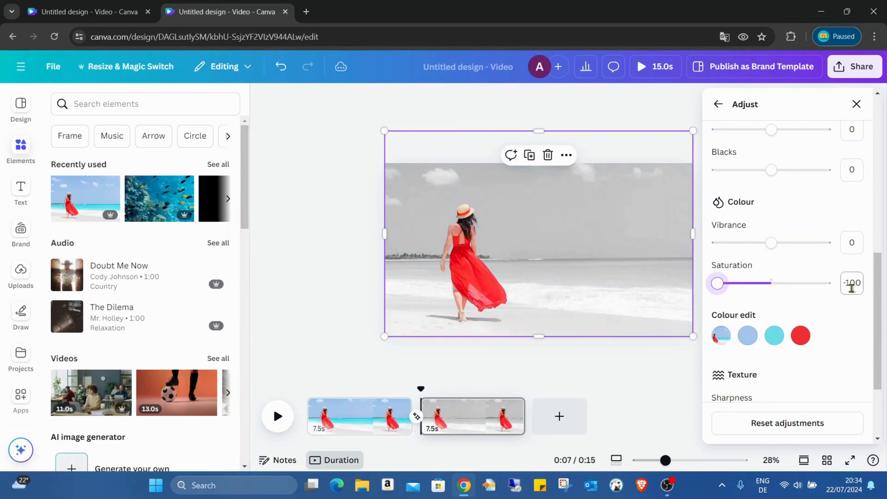
click(561, 362)
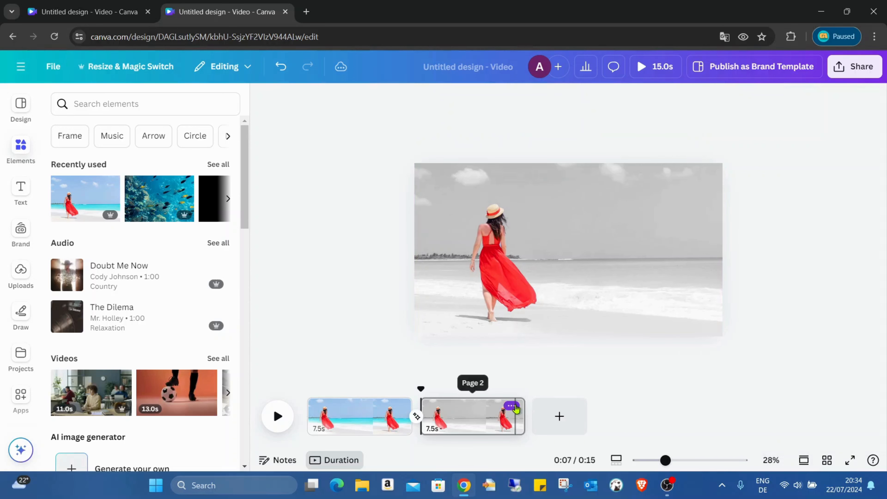
Undo the greyscale change twice, then check the Saturation of Page 2's image in Adjust
click(283, 70)
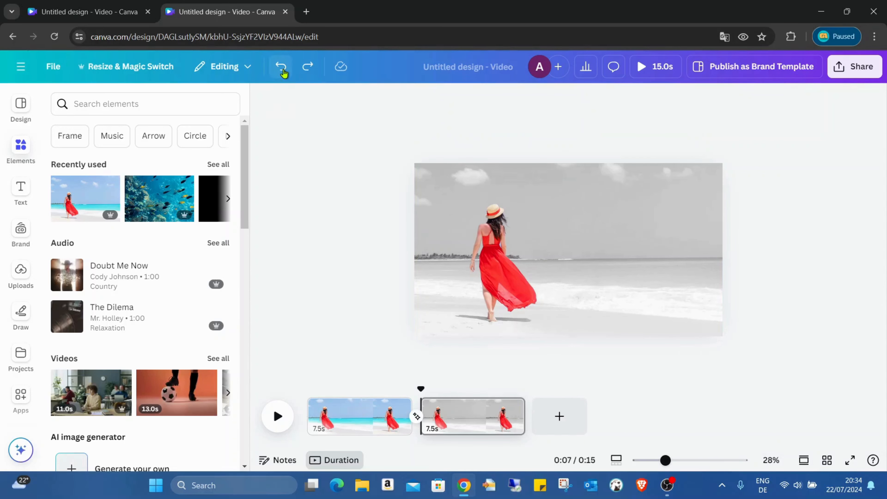
click(283, 70)
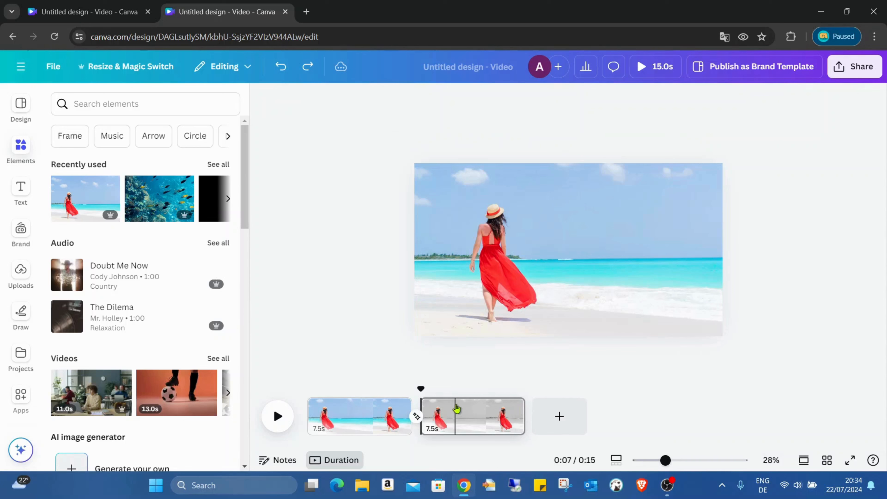
click(455, 411)
click(366, 417)
click(485, 418)
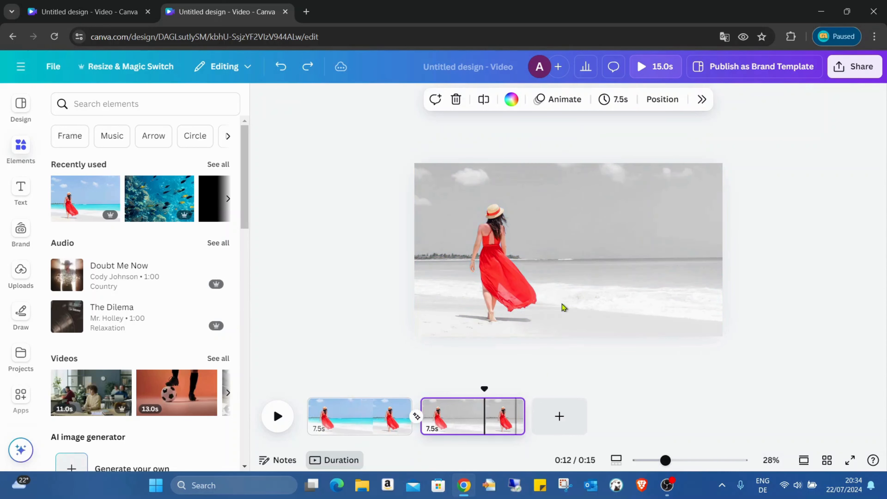
click(552, 226)
key(ctrl+z)
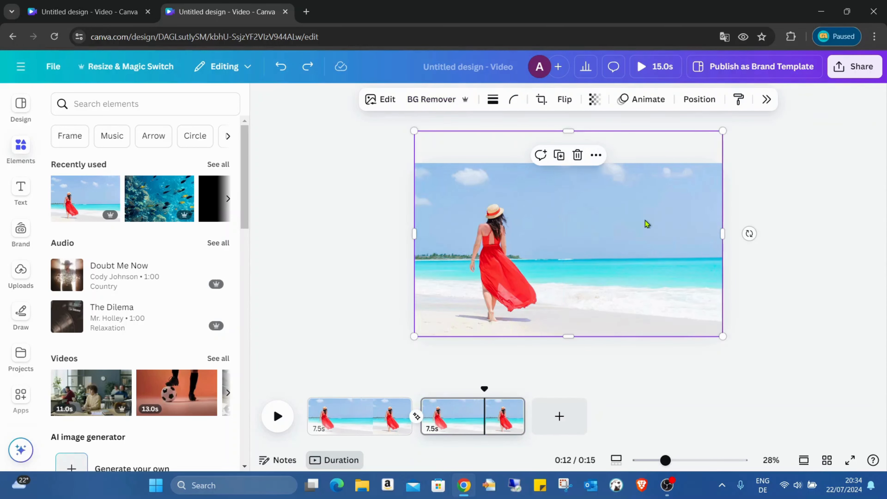
click(390, 109)
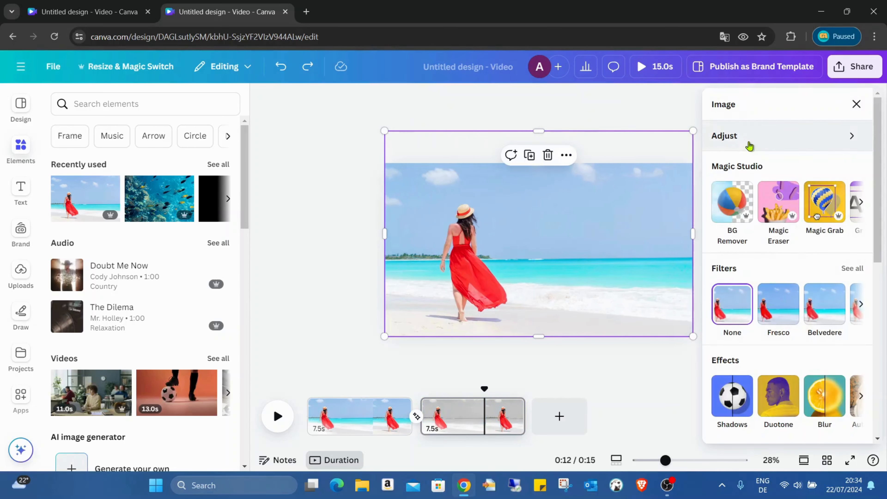
click(780, 140)
scroll(810, 283, down, 5)
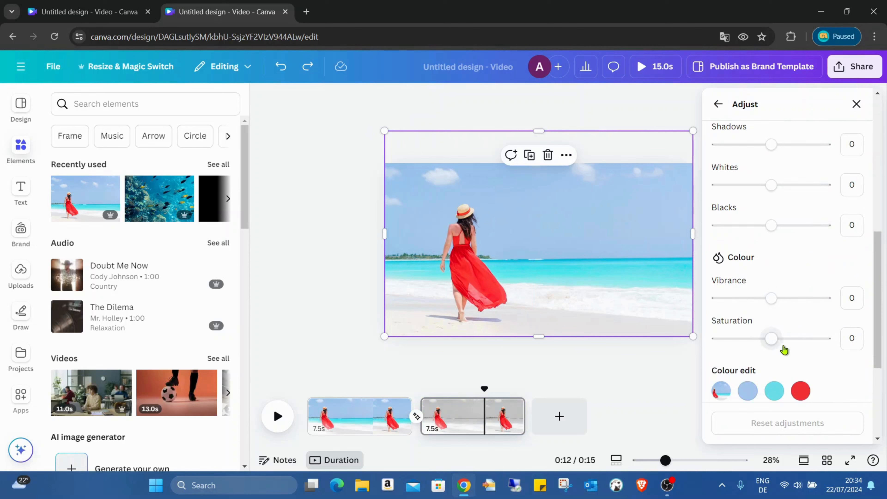
click(565, 377)
Set Page 1's beach image saturation to -100, then move the red-dress cutout right
click(369, 412)
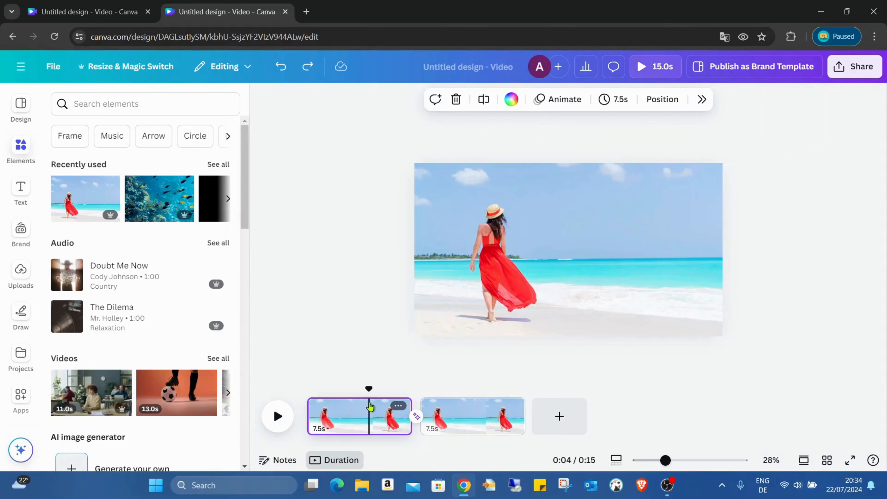
click(672, 220)
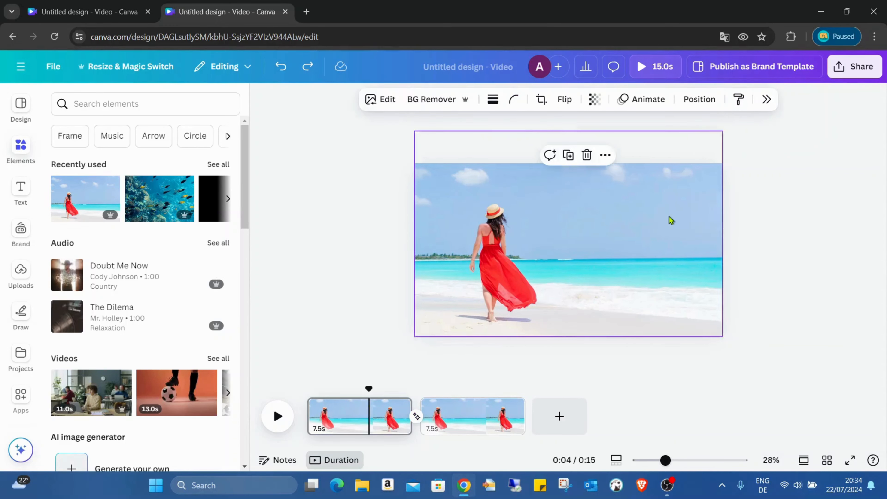
click(387, 100)
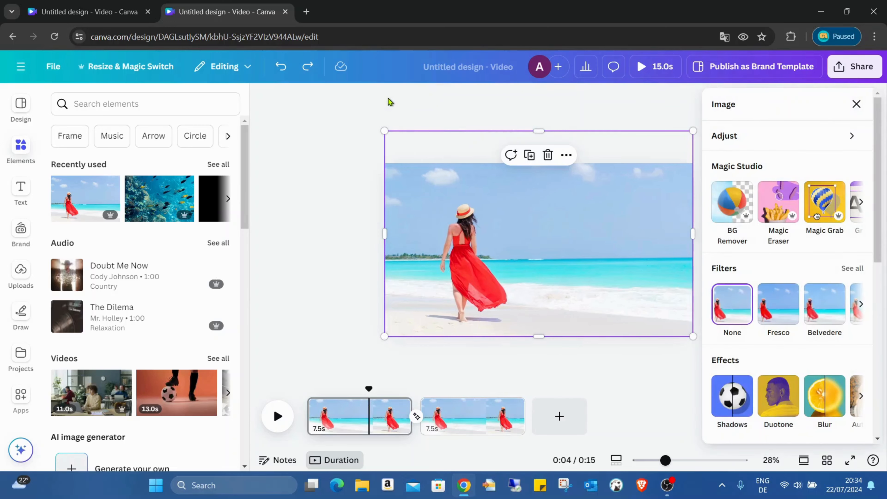
click(768, 136)
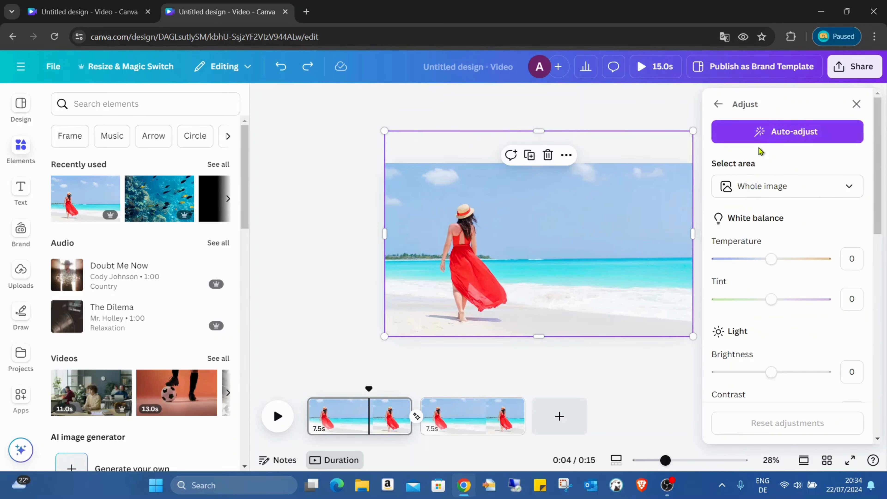
scroll(803, 273, down, 6)
scroll(782, 335, down, 3)
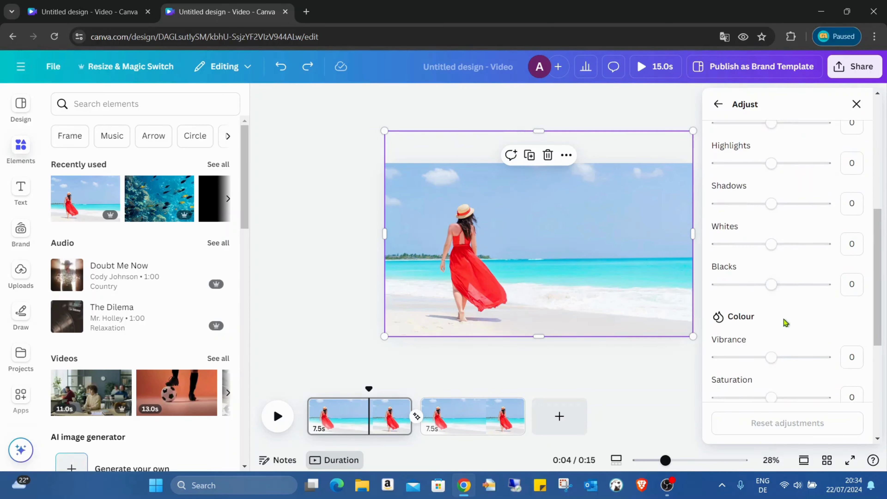
drag(771, 340, 693, 356)
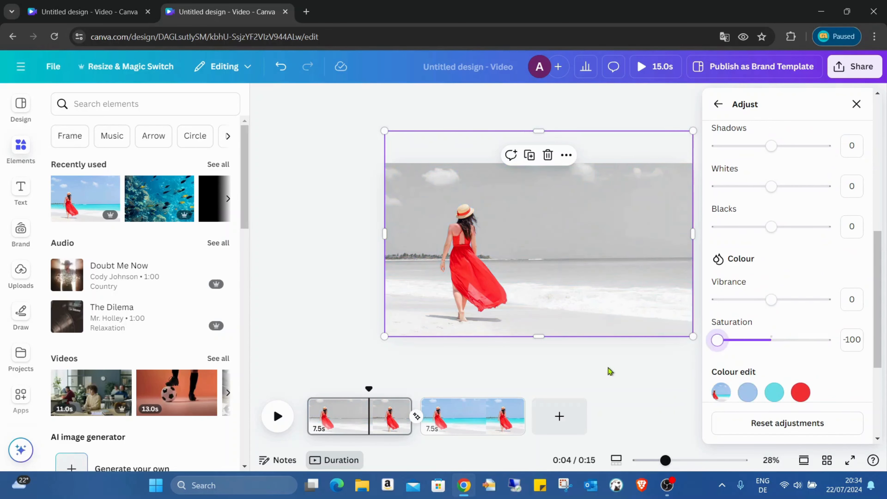
key(Escape)
click(300, 403)
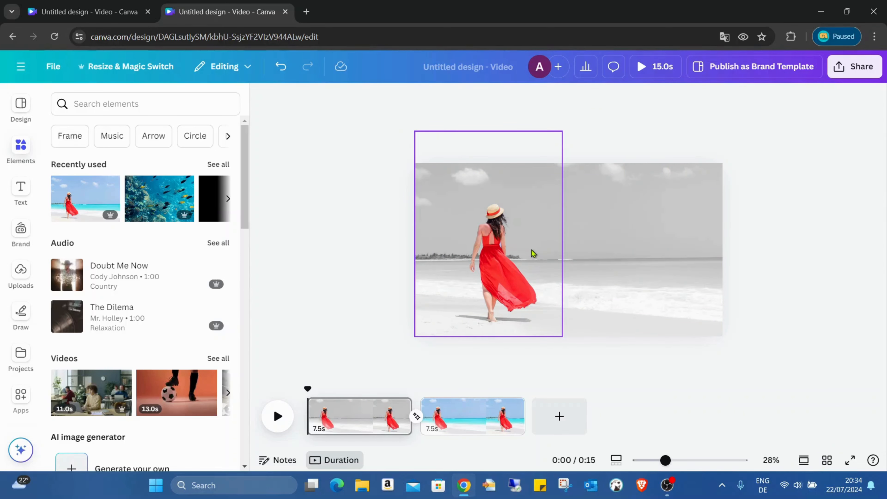
drag(478, 248, 551, 231)
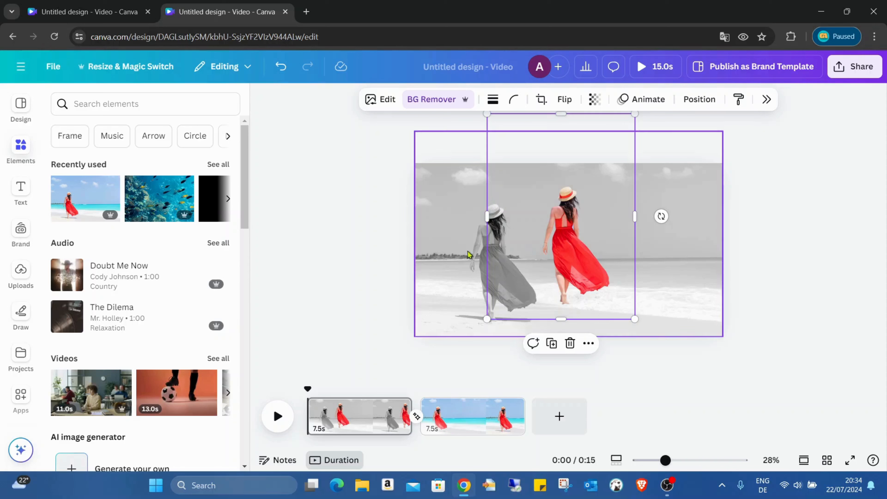
drag(551, 236, 487, 255)
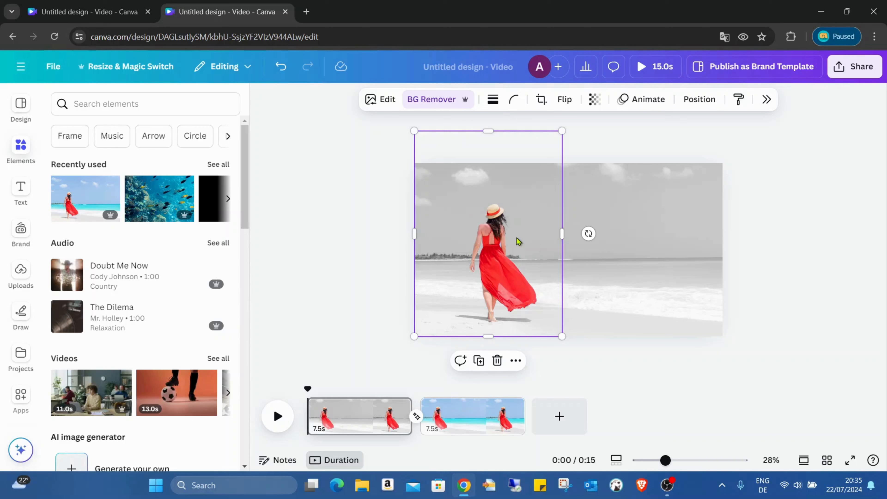
click(572, 268)
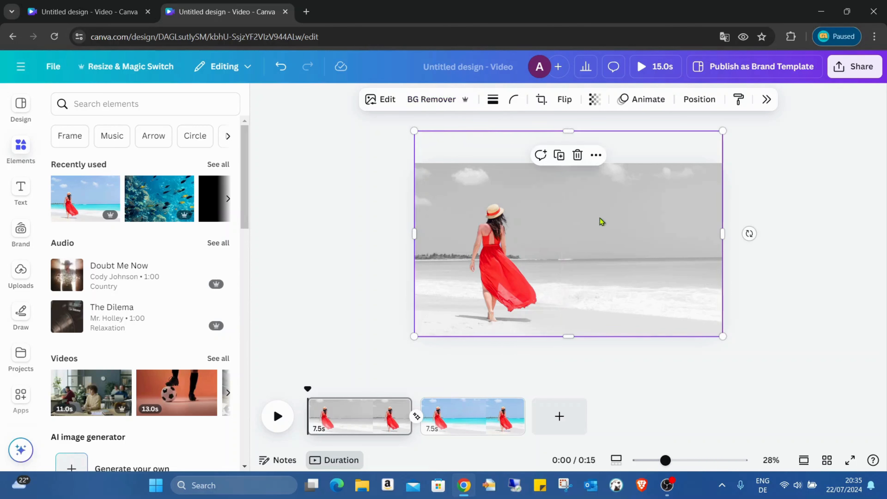
click(850, 460)
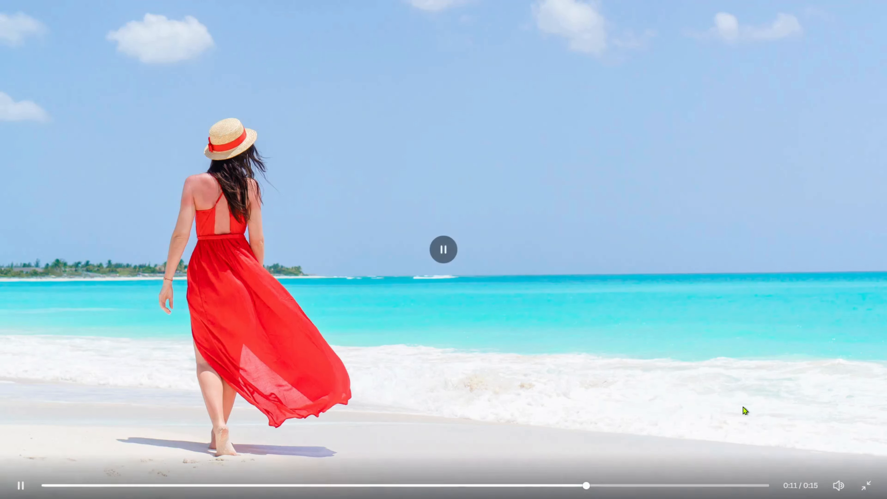
key(Escape)
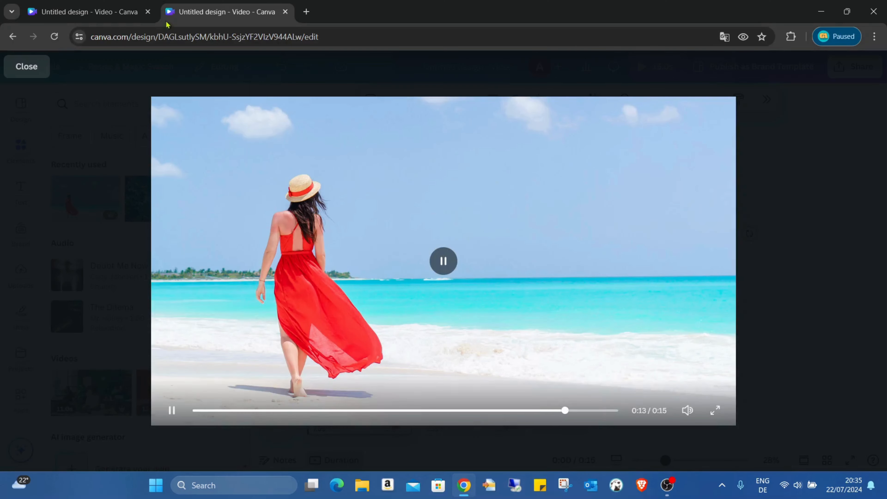
click(26, 66)
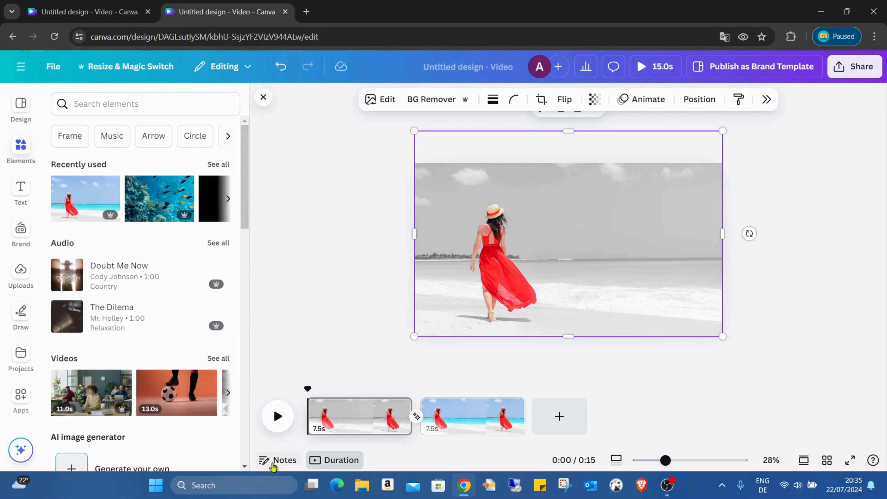
click(416, 417)
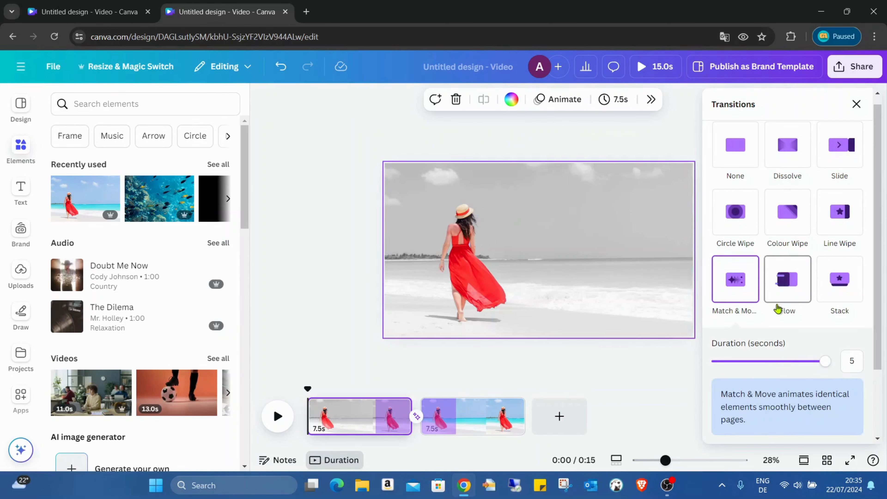
drag(823, 364, 727, 361)
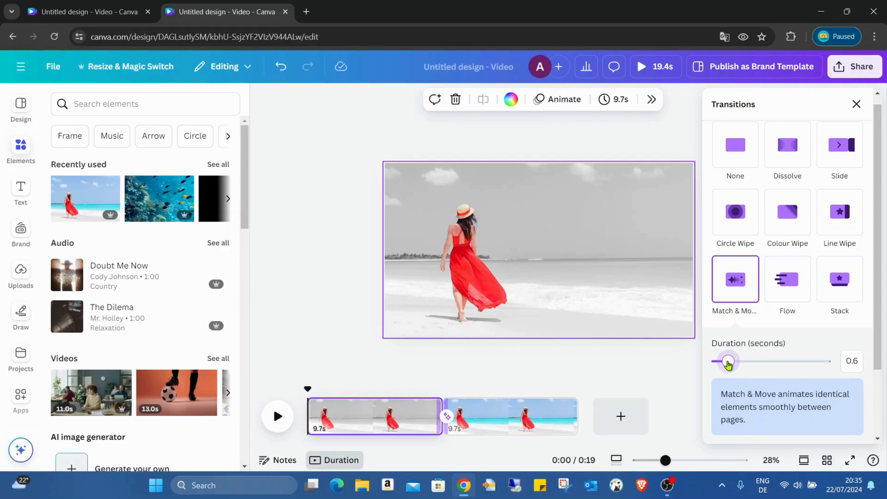
click(646, 382)
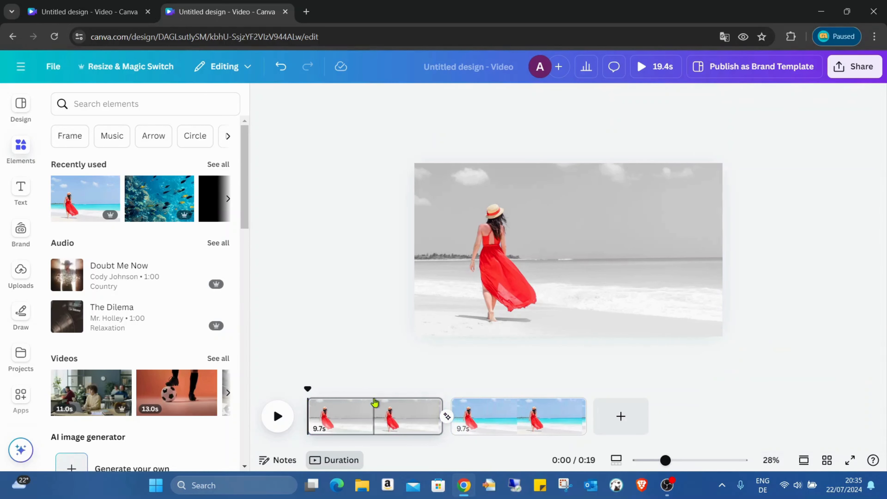
drag(307, 389, 403, 395)
click(278, 422)
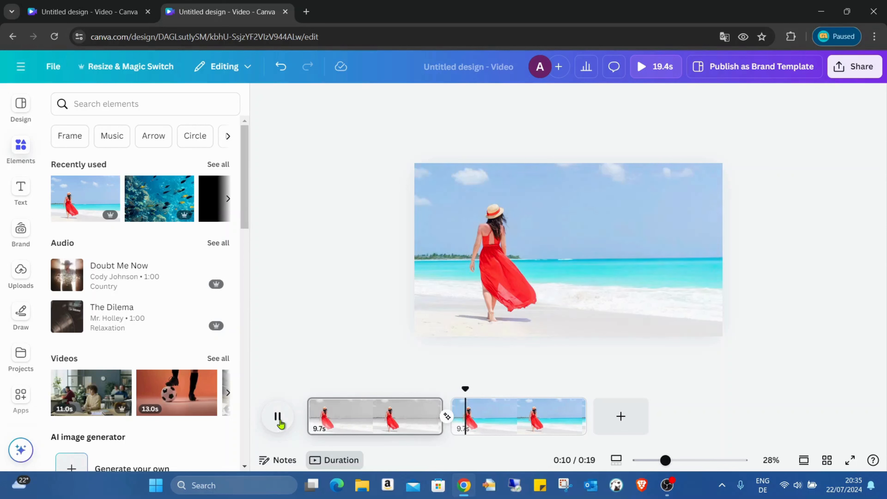
click(278, 419)
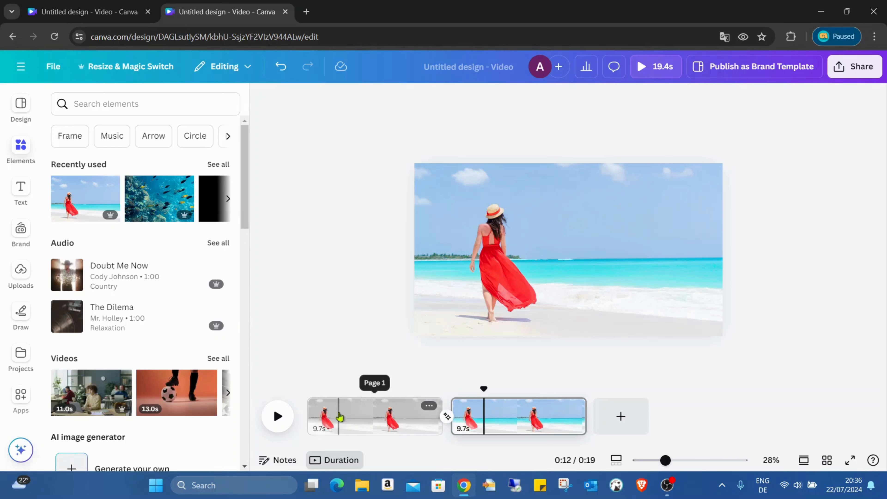
click(447, 418)
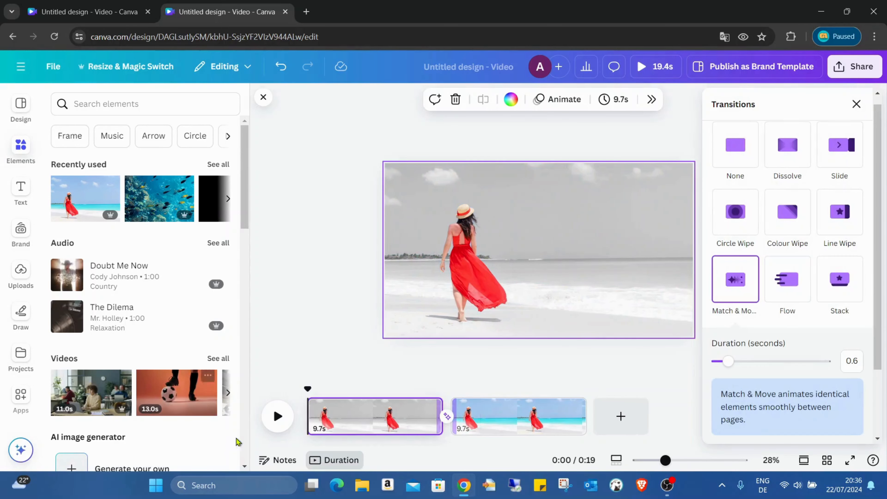
drag(721, 372, 847, 362)
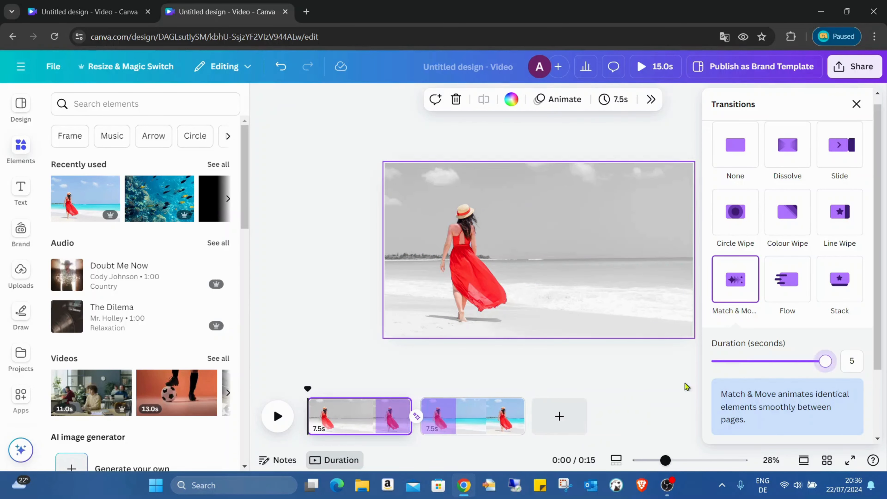
click(606, 374)
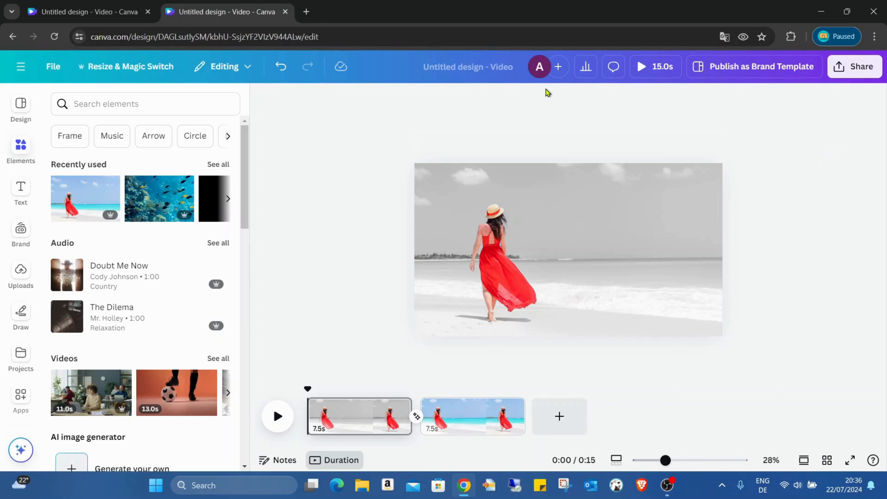
Download the design as an MP4 video, then show the Uploads panel
click(858, 69)
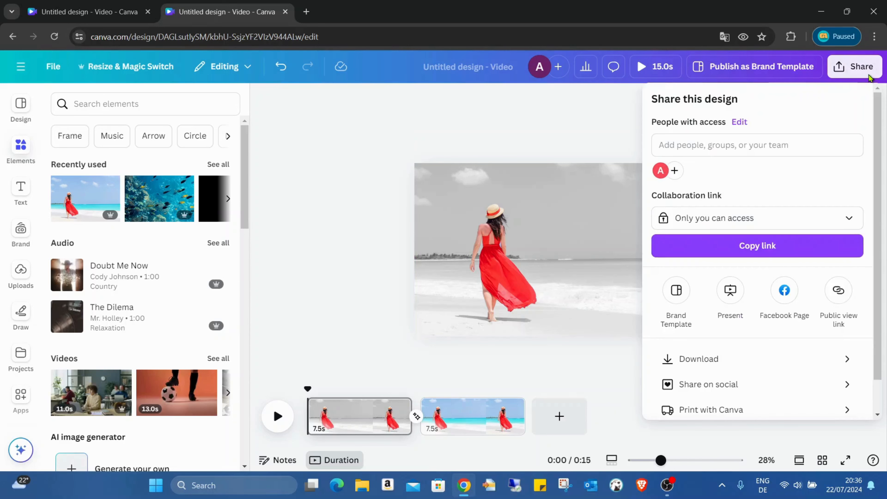
click(793, 357)
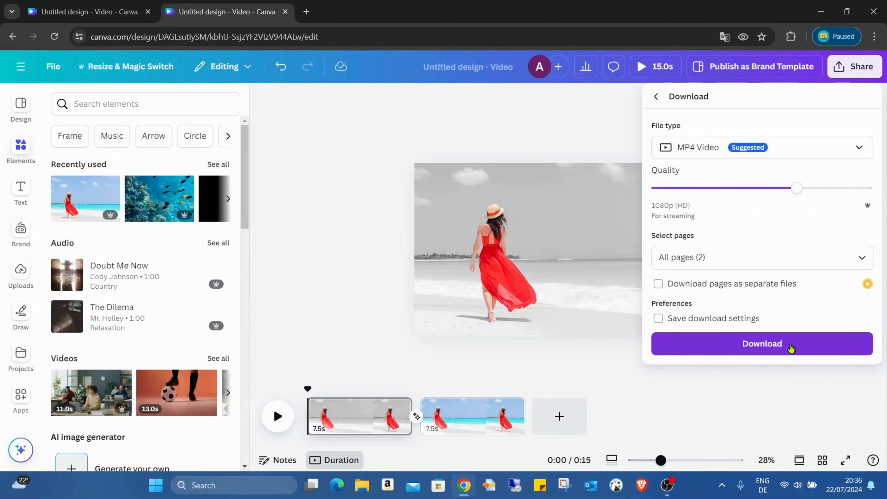
click(791, 347)
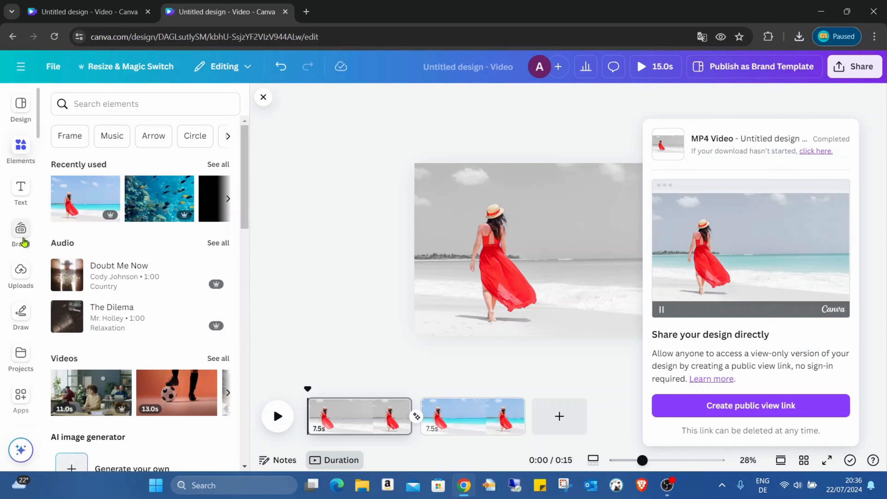
click(20, 273)
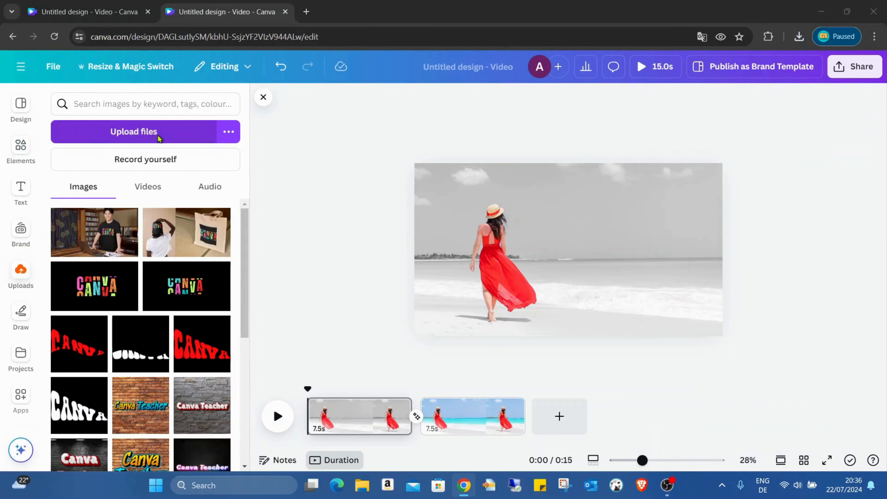
Upload the downloaded Untitled design MP4 into Canva
click(159, 138)
click(135, 128)
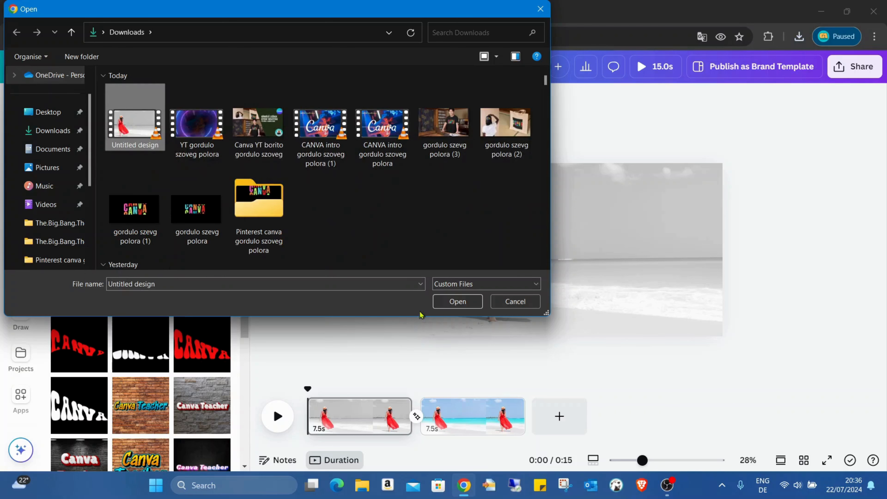
click(456, 301)
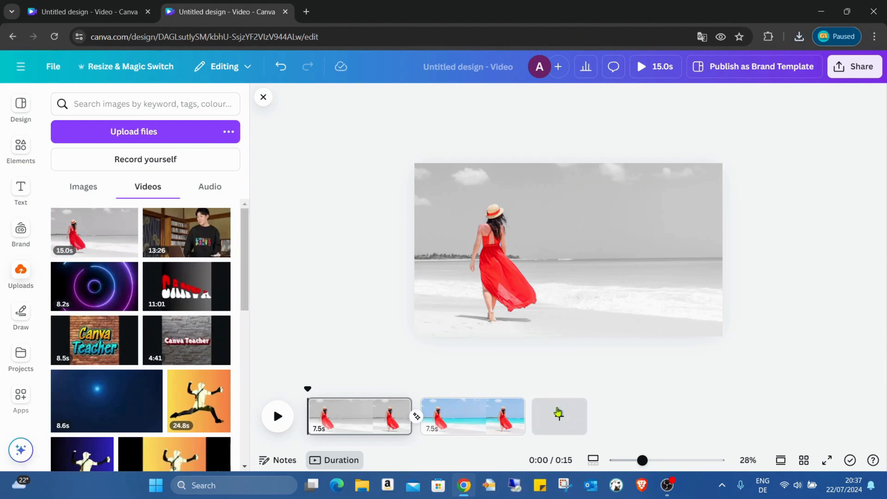
Add a third page and fill it with the uploaded 15.0s beach video
click(547, 404)
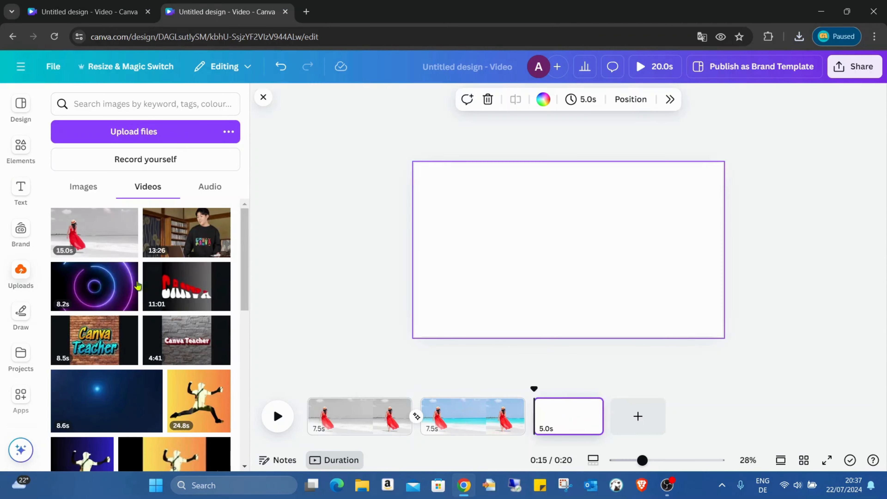
click(95, 233)
drag(504, 215, 473, 198)
drag(661, 301, 722, 337)
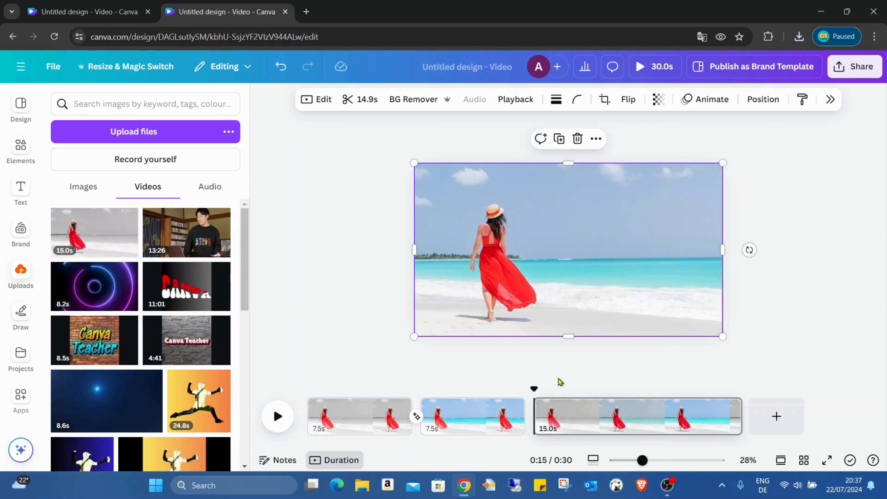
Set the canvas zoom to 100% and magnify the timeline to show clip frames
mouse_move(514, 289)
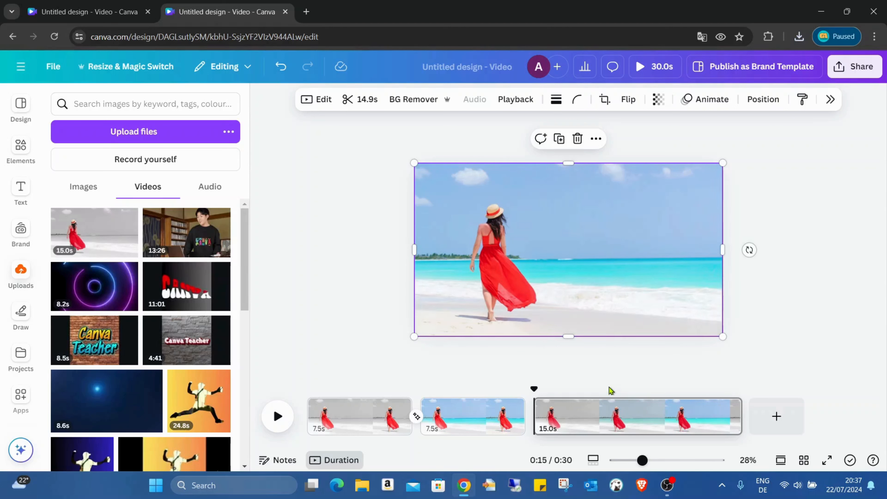
click(596, 466)
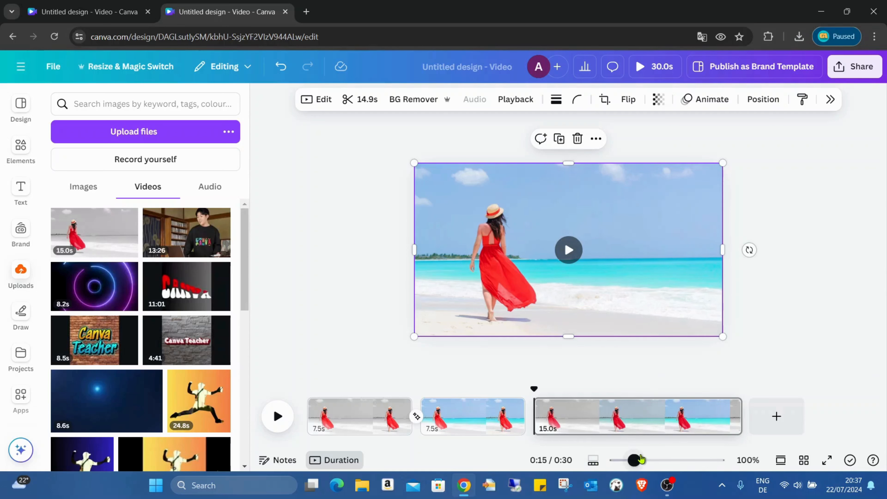
drag(640, 460, 720, 461)
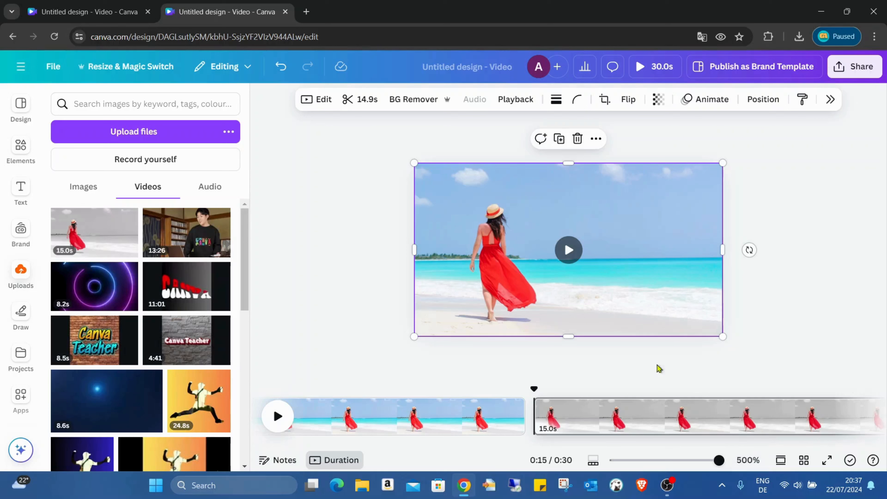
Play through the re-imported clip and park the playhead at 0:19
click(277, 415)
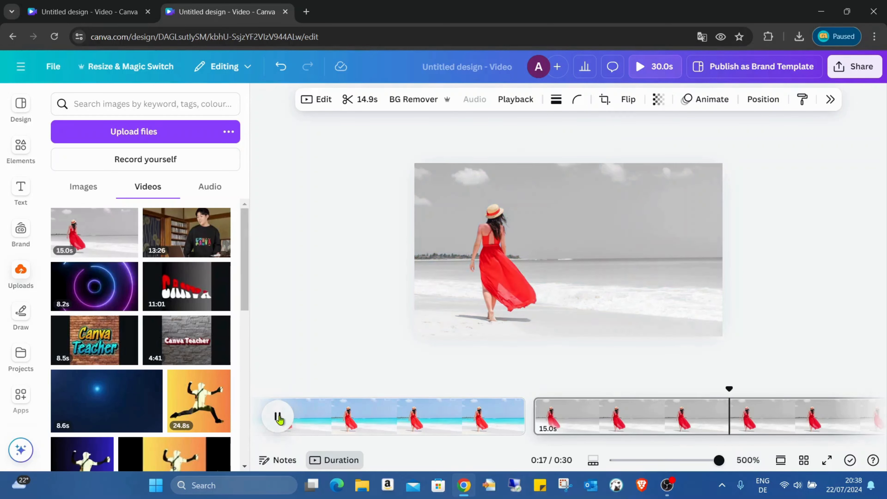
click(278, 417)
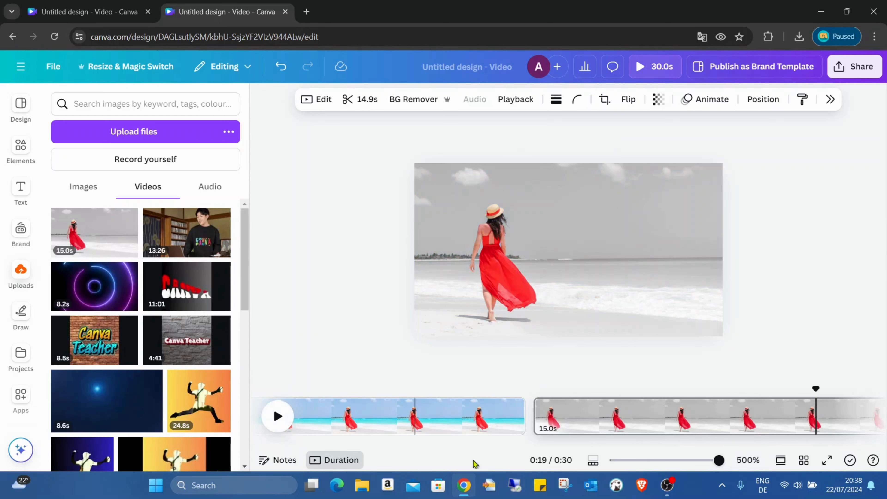
drag(547, 441, 611, 439)
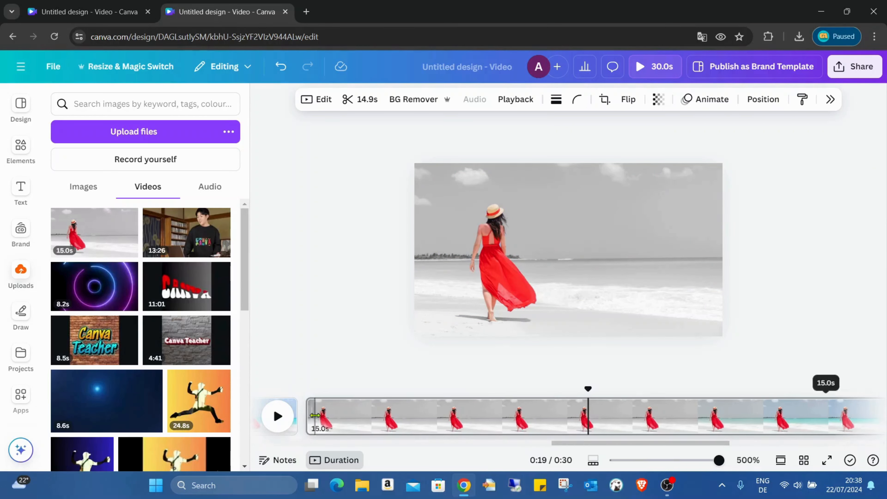
click(286, 421)
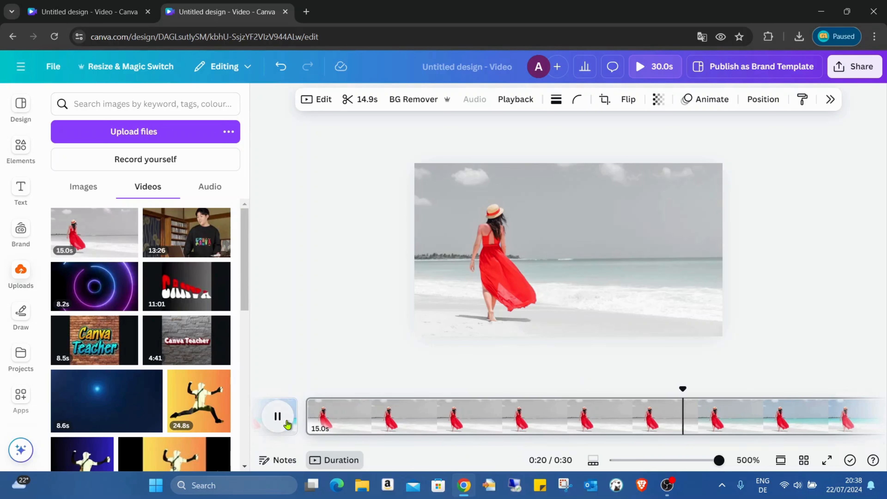
click(285, 421)
drag(702, 389, 604, 390)
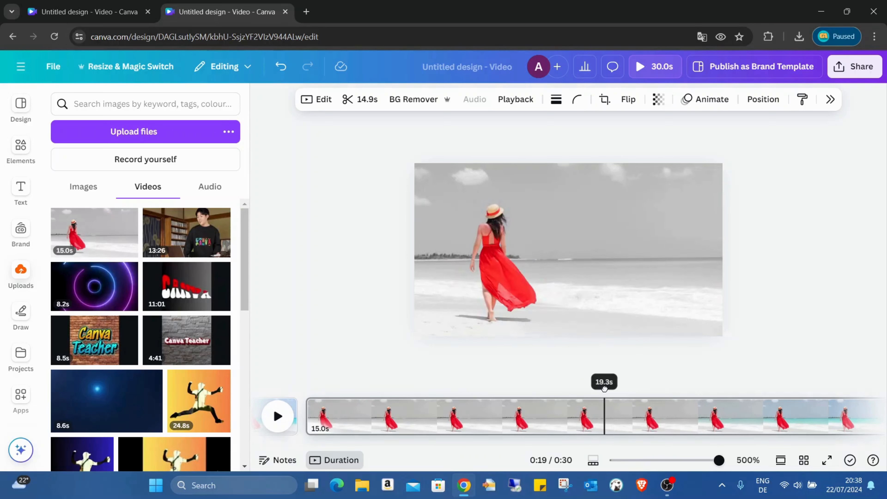
Split the clip at the playhead and delete the 4.3s opening piece
right_click(603, 416)
click(658, 331)
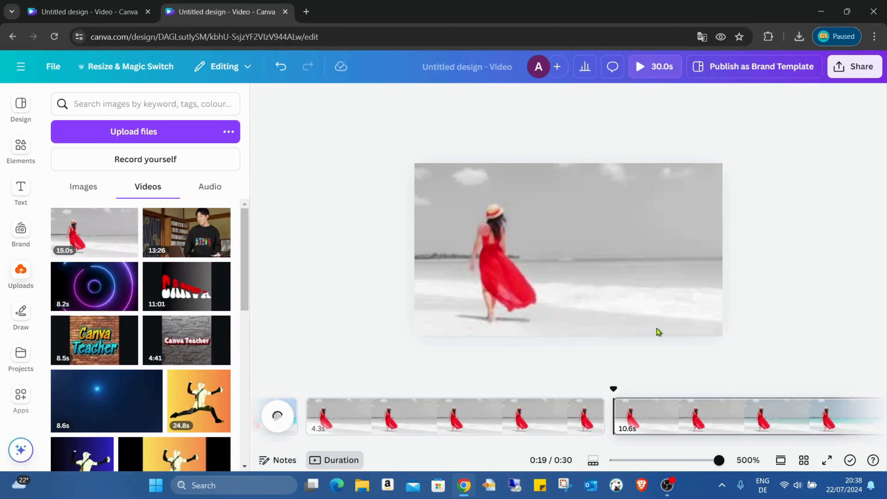
click(408, 414)
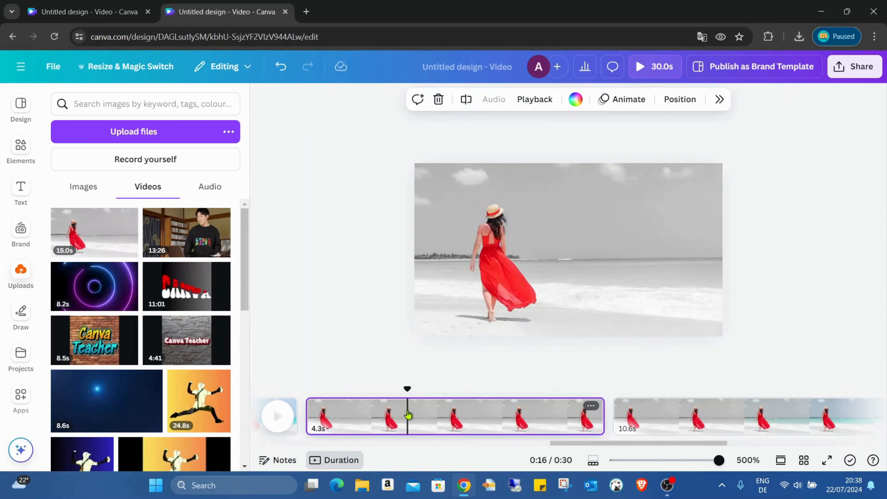
key(Delete)
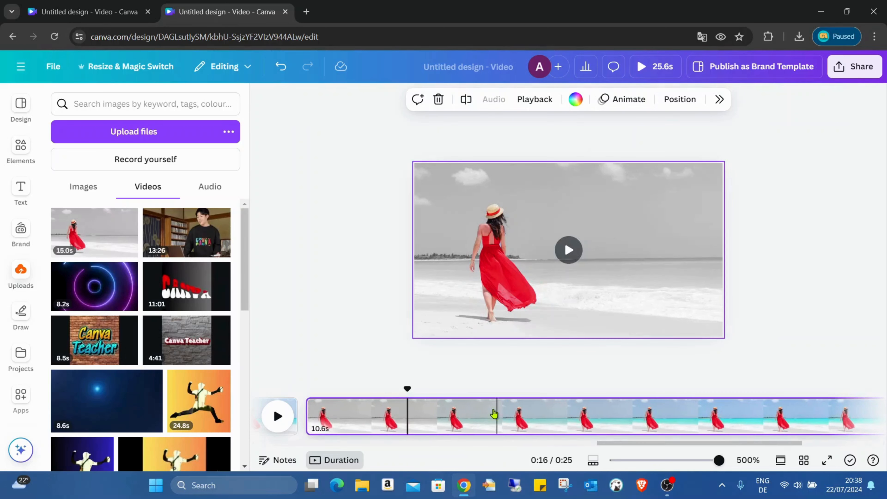
Split the clip again at 0:21 and delete the 3.9s piece
drag(410, 388, 342, 388)
click(278, 416)
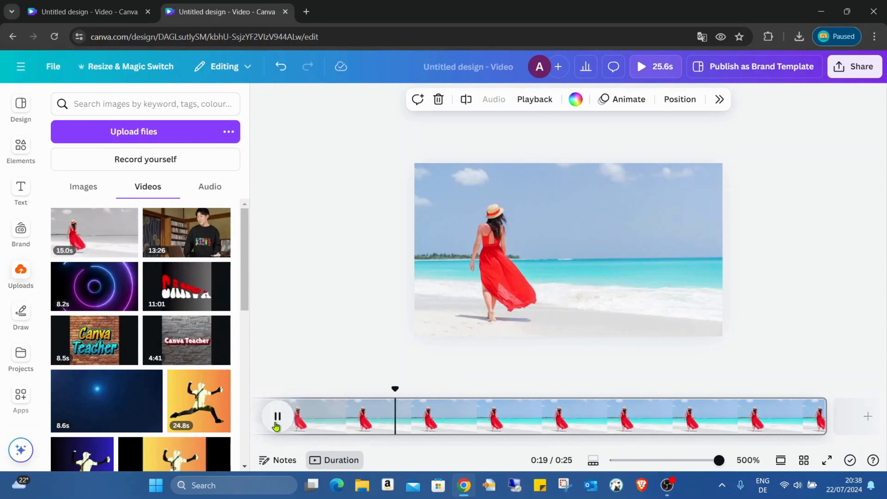
click(278, 418)
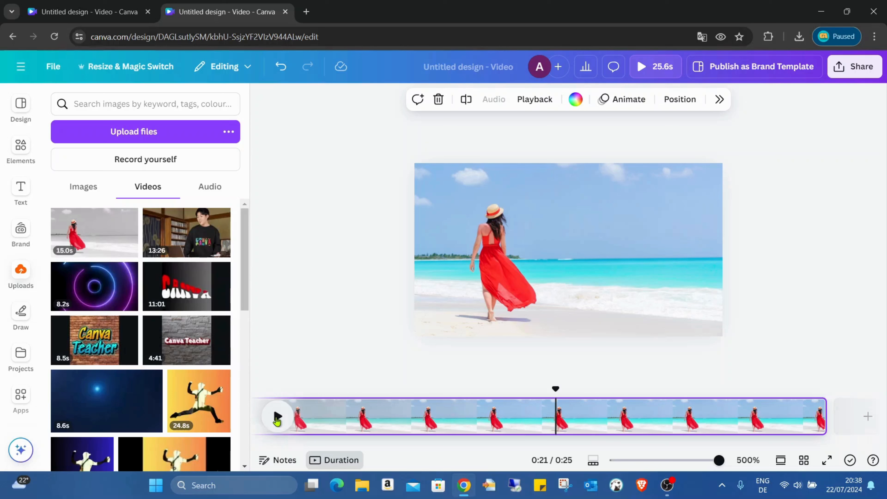
right_click(555, 424)
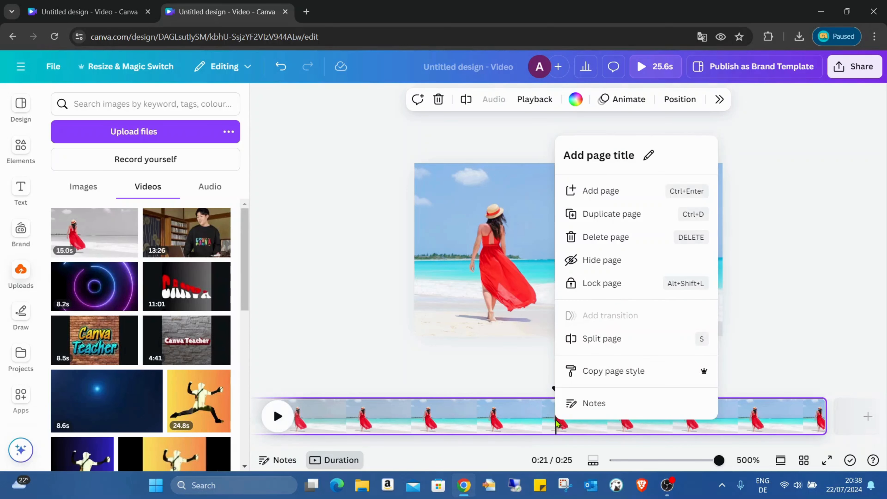
click(620, 339)
click(634, 417)
key(Delete)
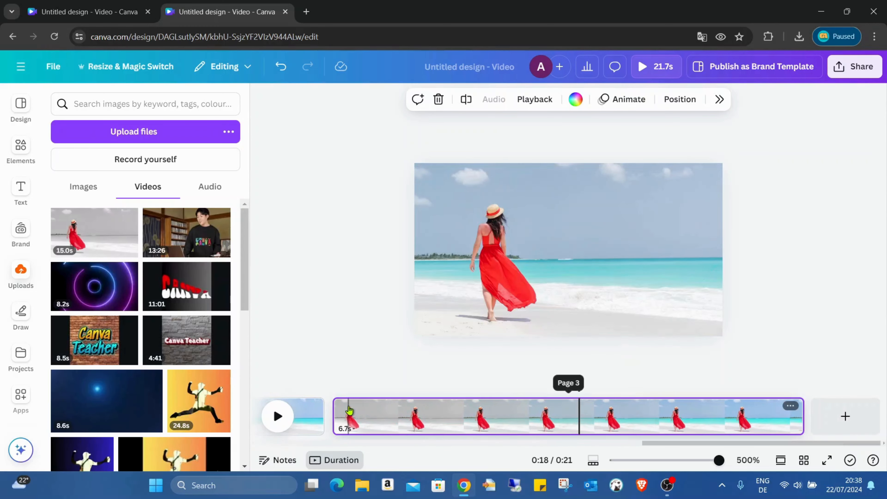
Play back the trimmed sequence from the first piece
click(345, 419)
click(296, 419)
click(281, 416)
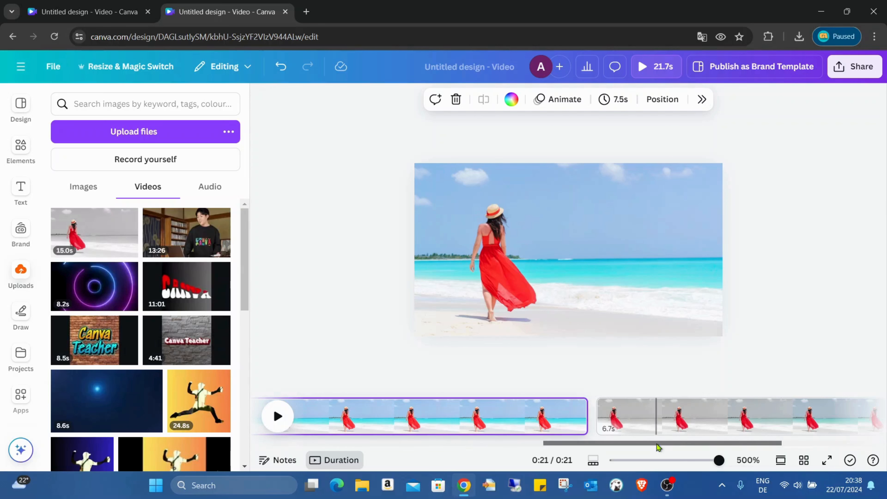
drag(656, 443, 786, 441)
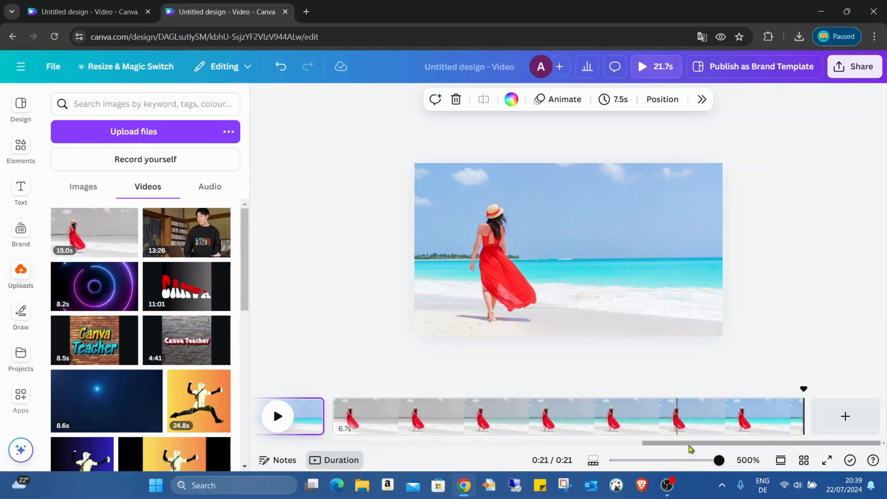
drag(716, 443, 508, 467)
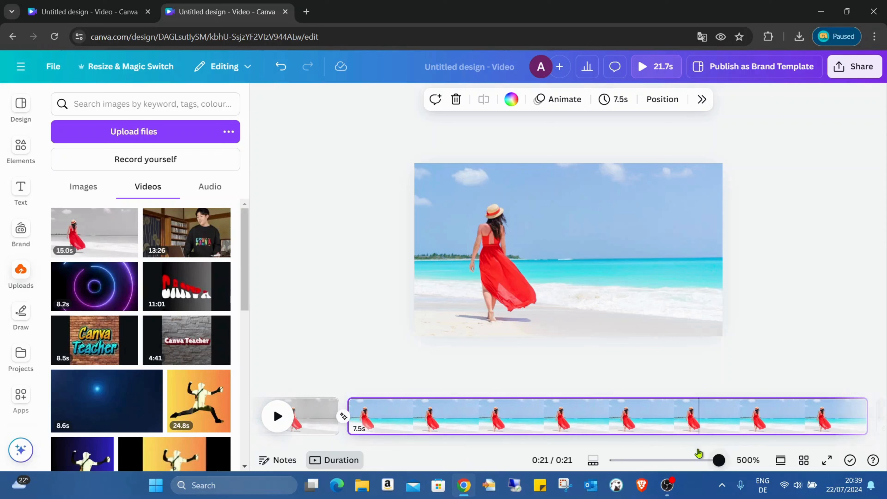
drag(652, 445, 677, 448)
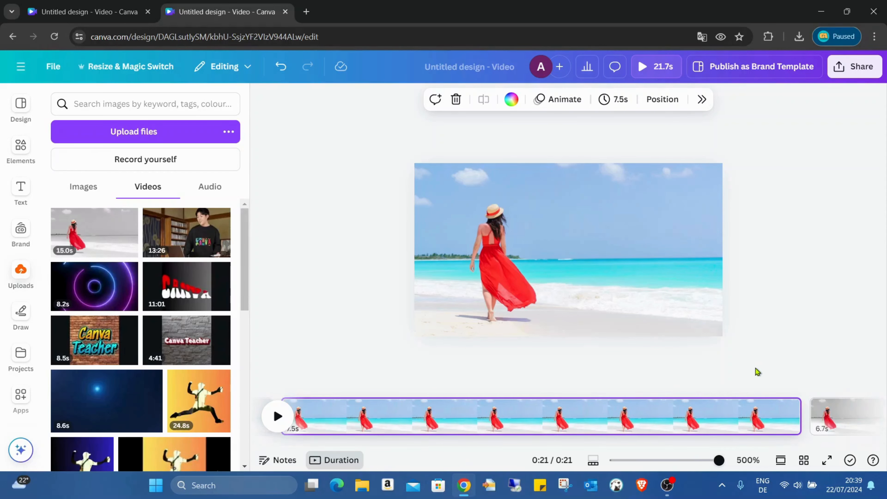
drag(649, 443, 831, 446)
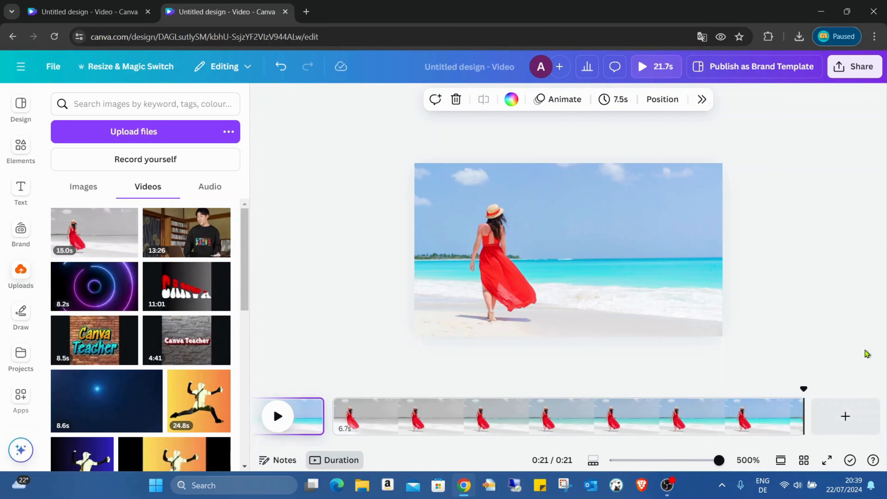